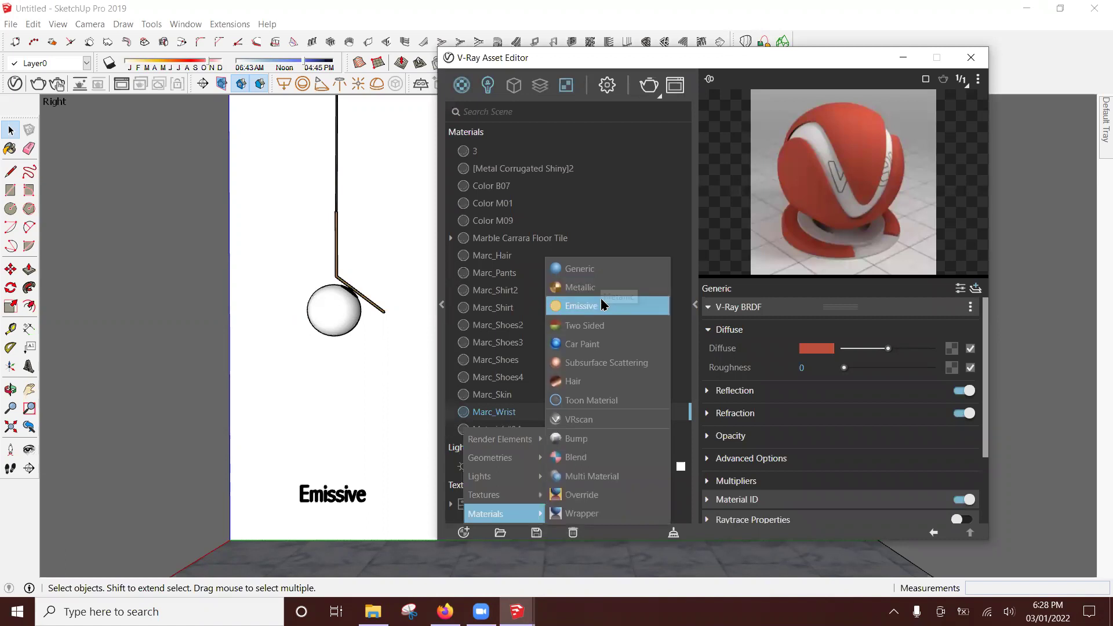
Step: Create a new V-Ray Emissive material
{"action": "left_click", "coordinate": [603, 304]}
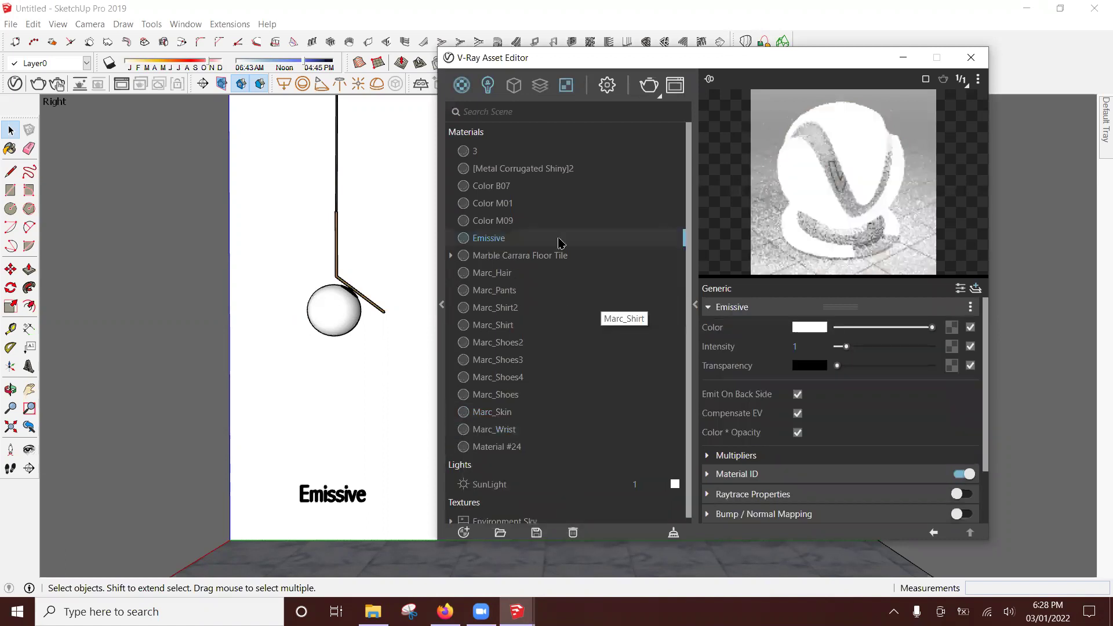
{"action": "right_click", "coordinate": [597, 243]}
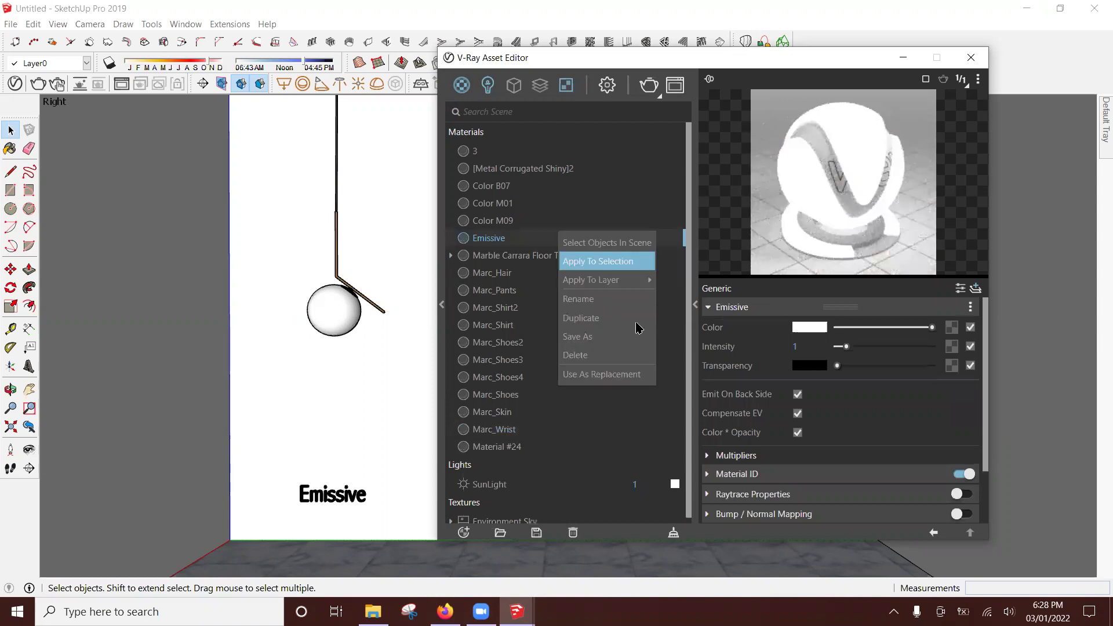
{"action": "left_click", "coordinate": [691, 215]}
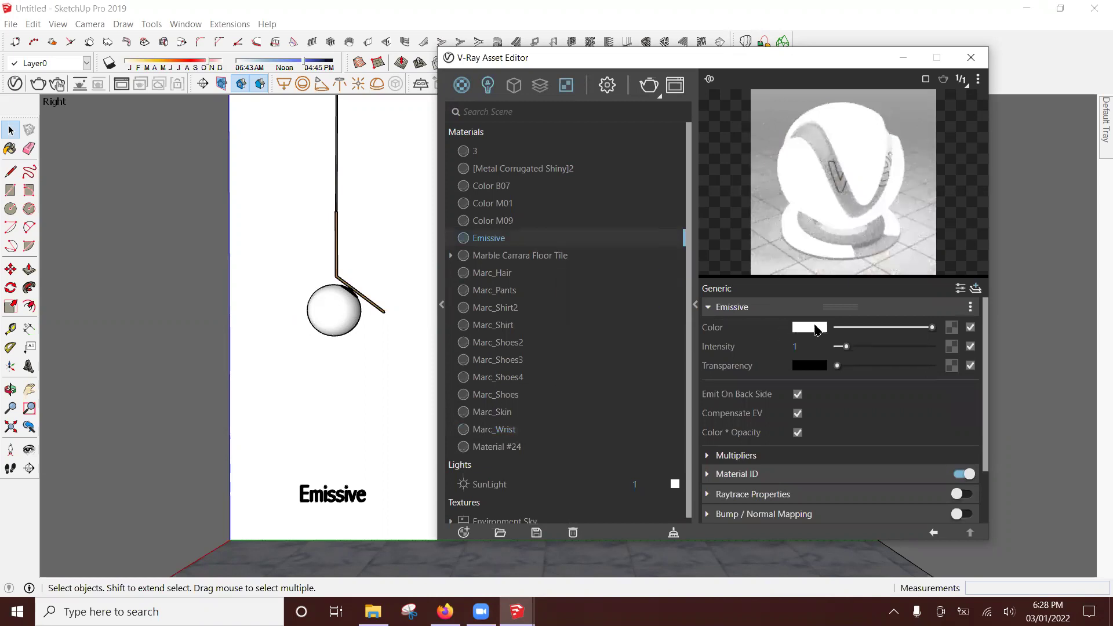
Step: Set the Emissive material's color to pale cream yellow (R 1, G 0.963, B 0.807), copy that color, and set the intensity to 2
{"action": "left_click", "coordinate": [814, 329]}
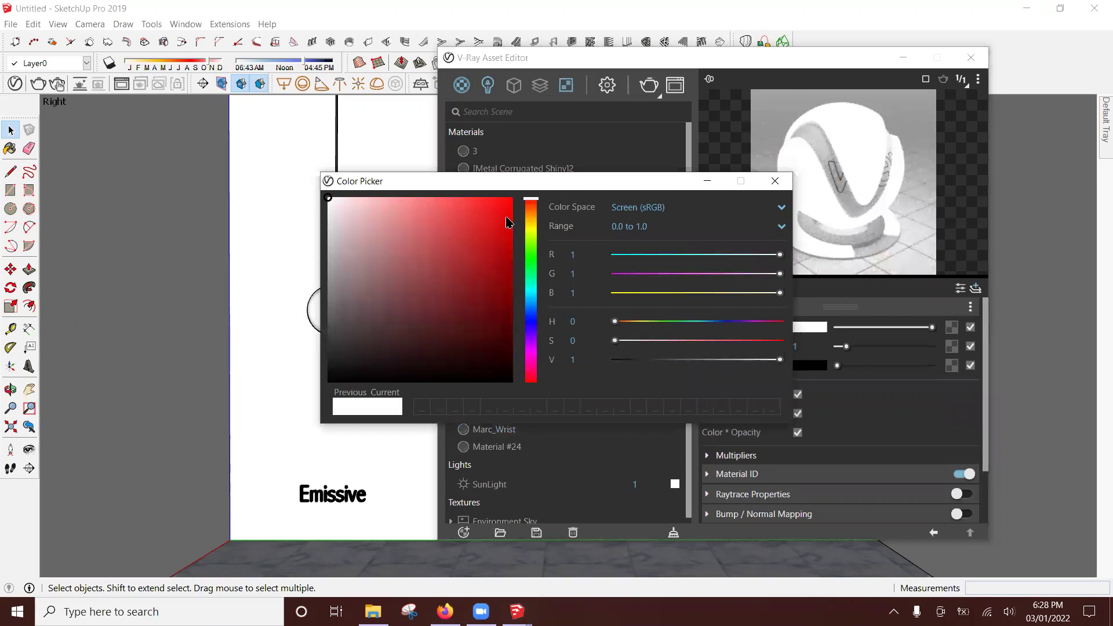
{"action": "left_click", "coordinate": [531, 224]}
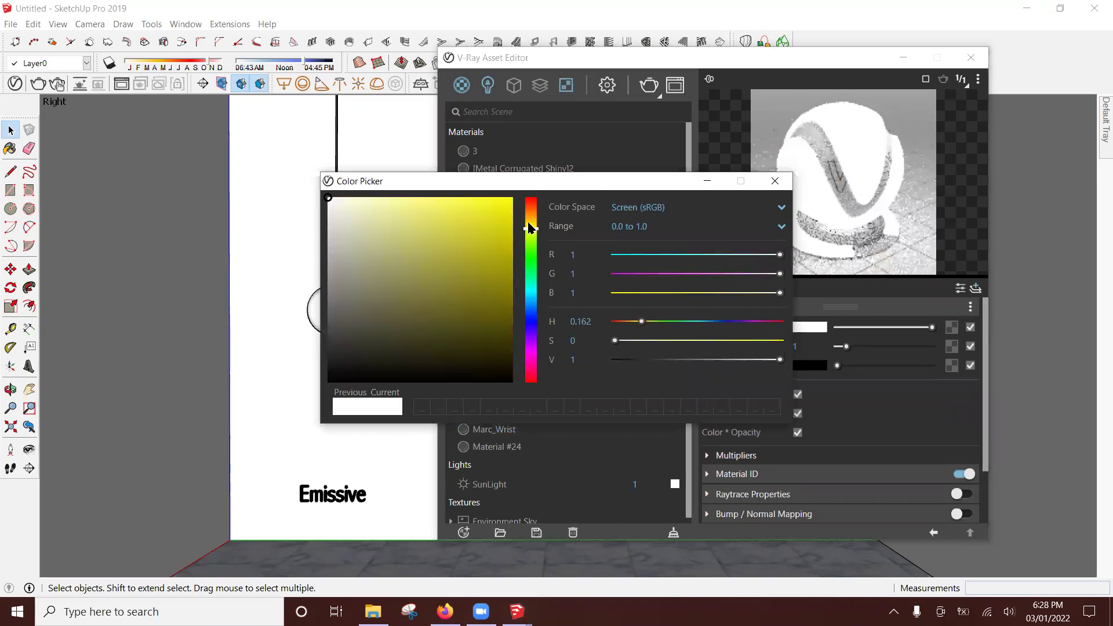
{"action": "left_click_drag", "start_coordinate": [380, 194], "coordinate": [364, 188]}
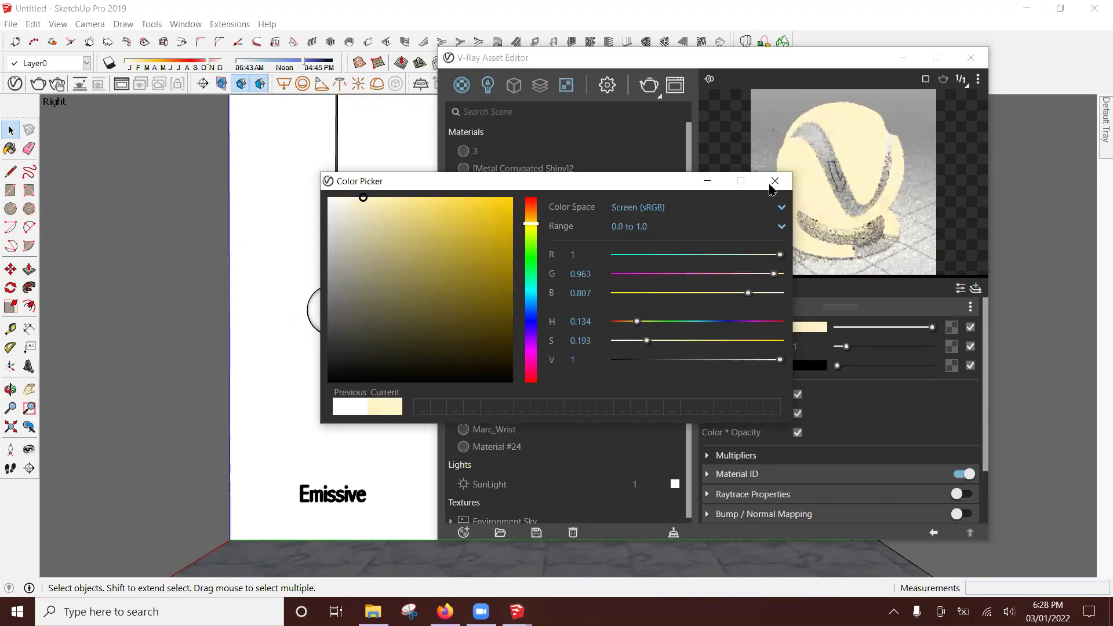
{"action": "left_click", "coordinate": [775, 181]}
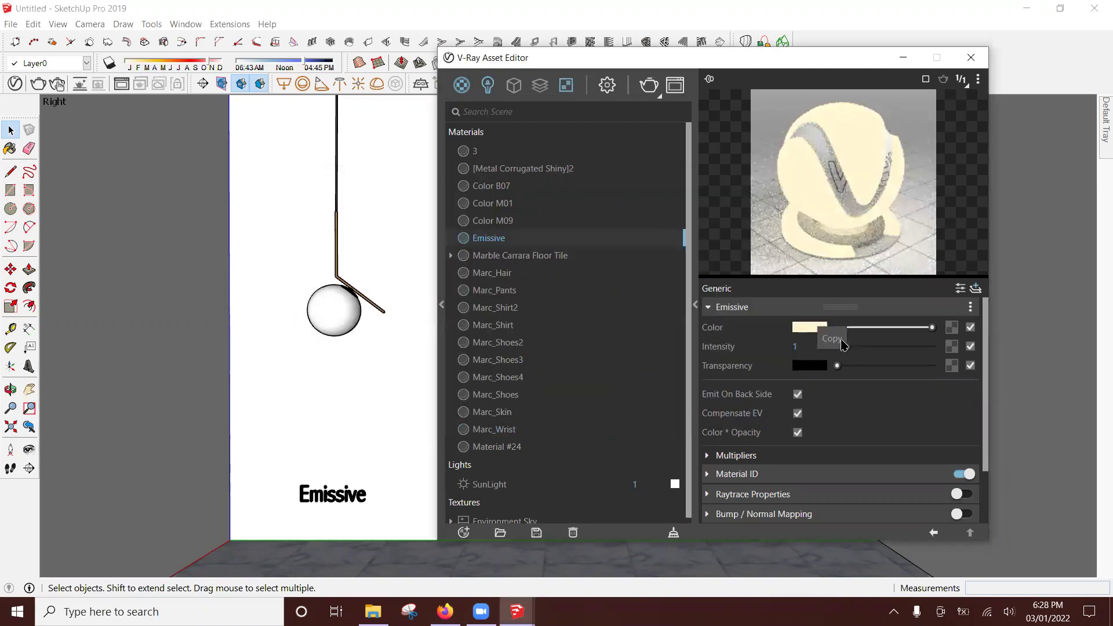
{"action": "double_click", "coordinate": [809, 346]}
{"action": "type", "text": "2"}
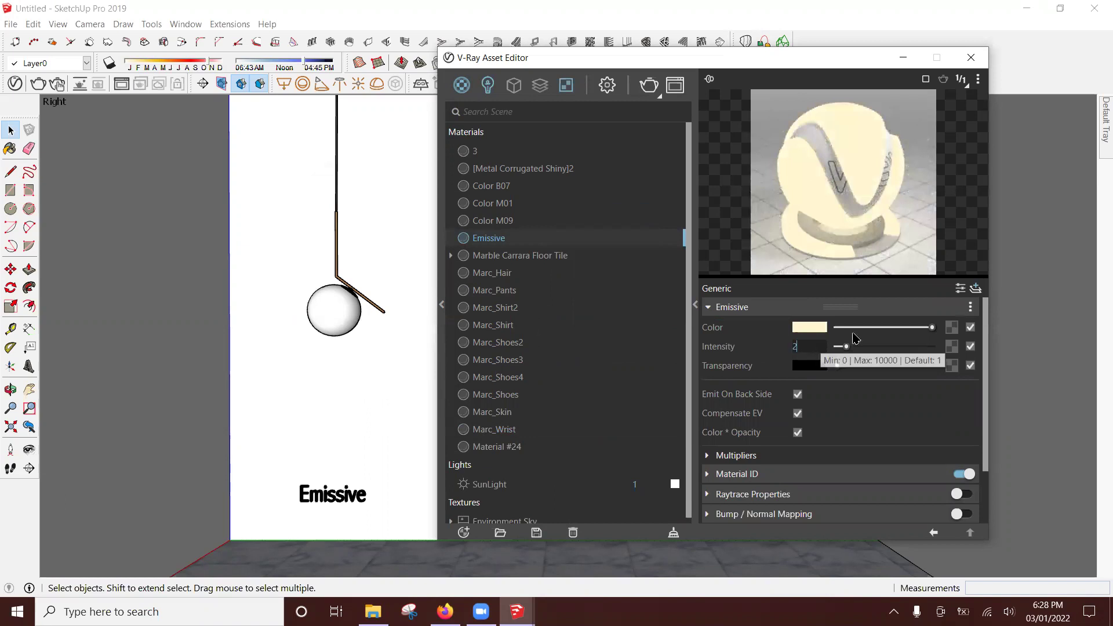
Step: Apply the Emissive material to the pendant sphere above the "Emissive" label
{"action": "left_click", "coordinate": [336, 326]}
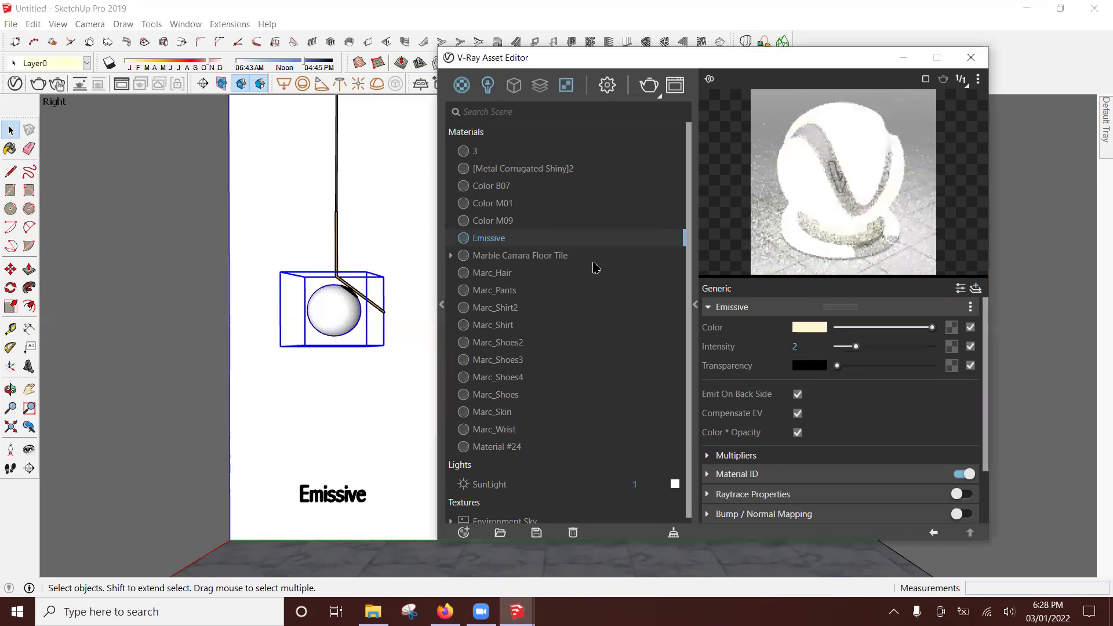
{"action": "right_click", "coordinate": [533, 238]}
{"action": "key", "text": "Return"}
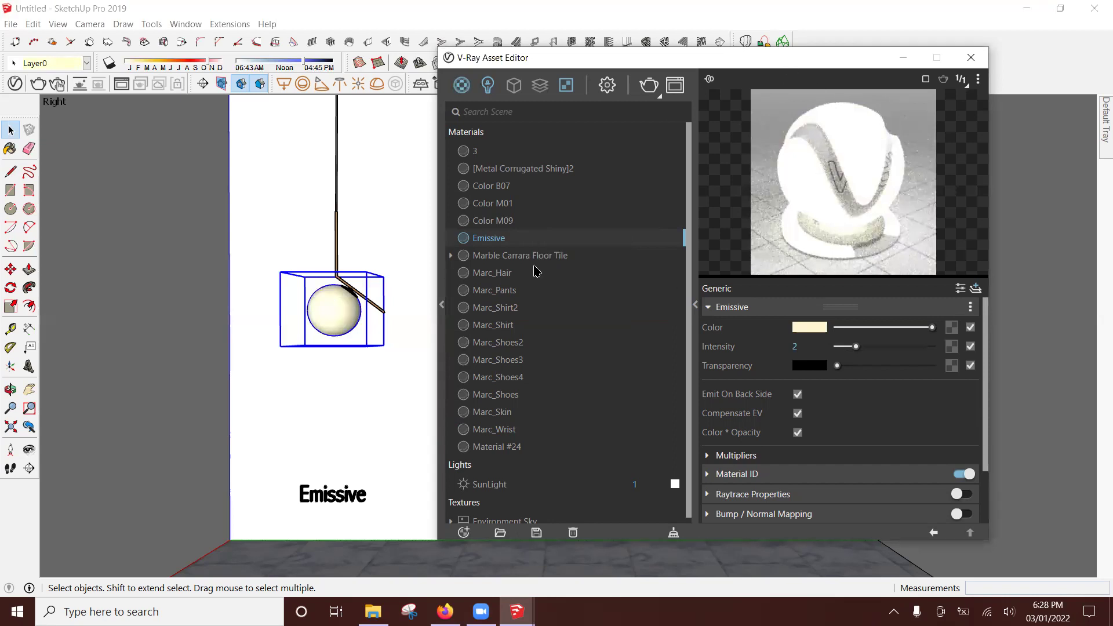
Step: Create a second Emissive material and rename it "Emissive fall"
{"action": "left_click", "coordinate": [489, 535]}
{"action": "mouse_move", "coordinate": [521, 517]}
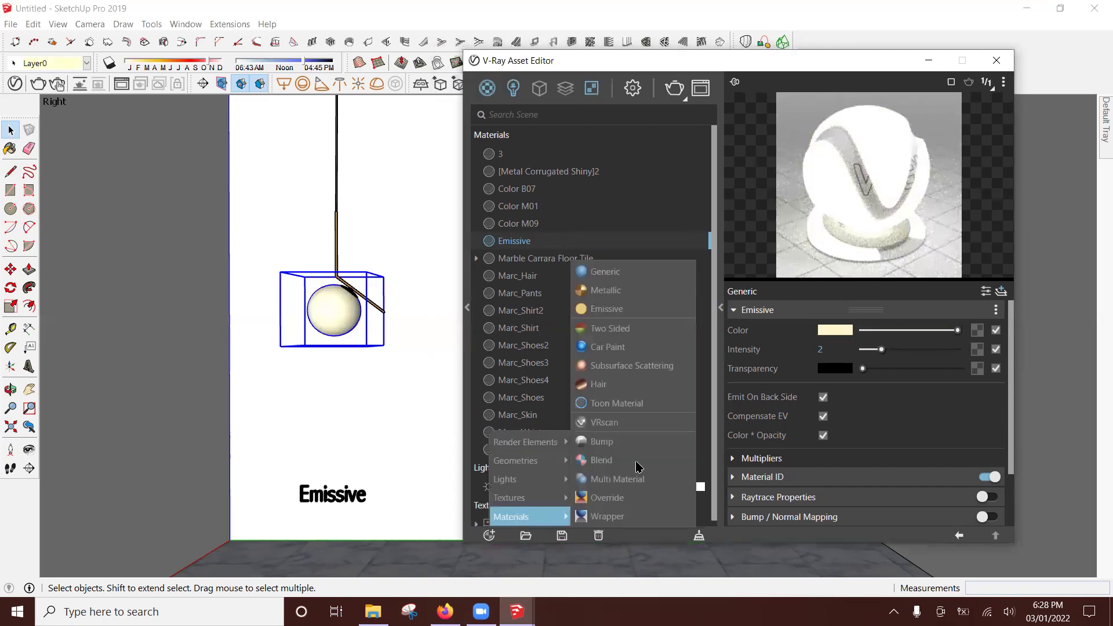
{"action": "left_click", "coordinate": [653, 310]}
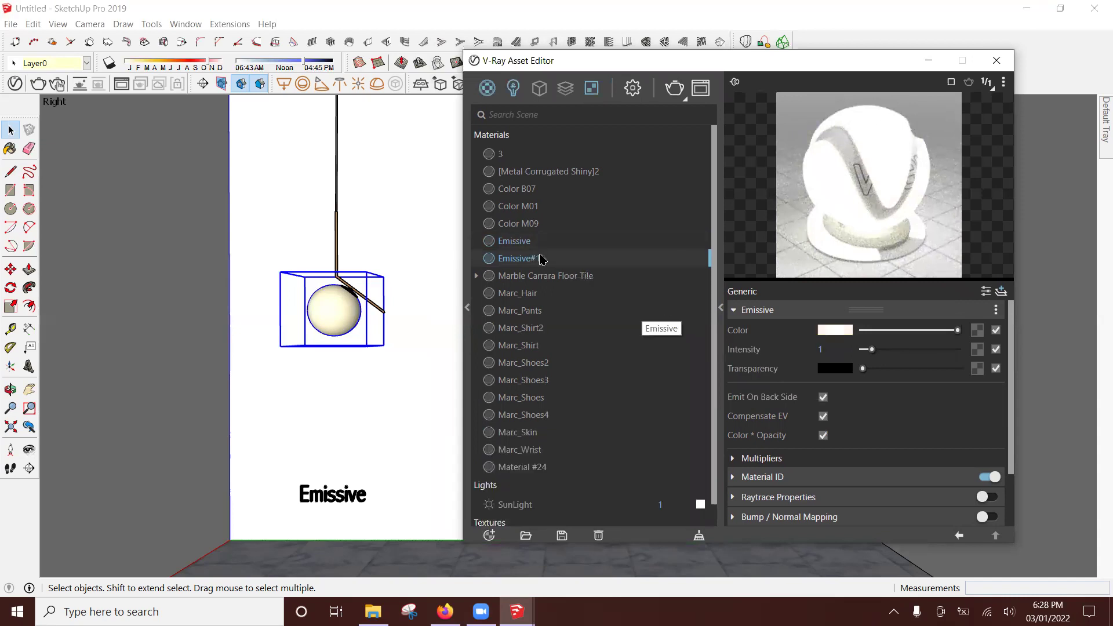
{"action": "right_click", "coordinate": [541, 256]}
{"action": "left_click", "coordinate": [594, 322]}
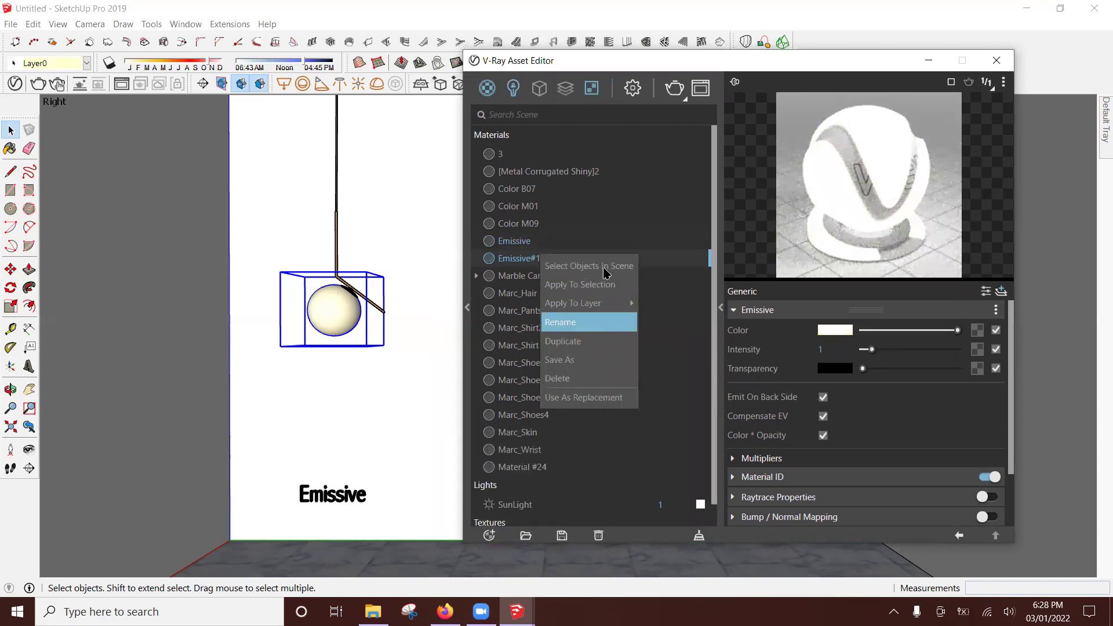
{"action": "key", "text": "BackSpace"}
{"action": "key", "text": "BackSpace"}
{"action": "type", "text": "fall"}
{"action": "key", "text": "Return"}
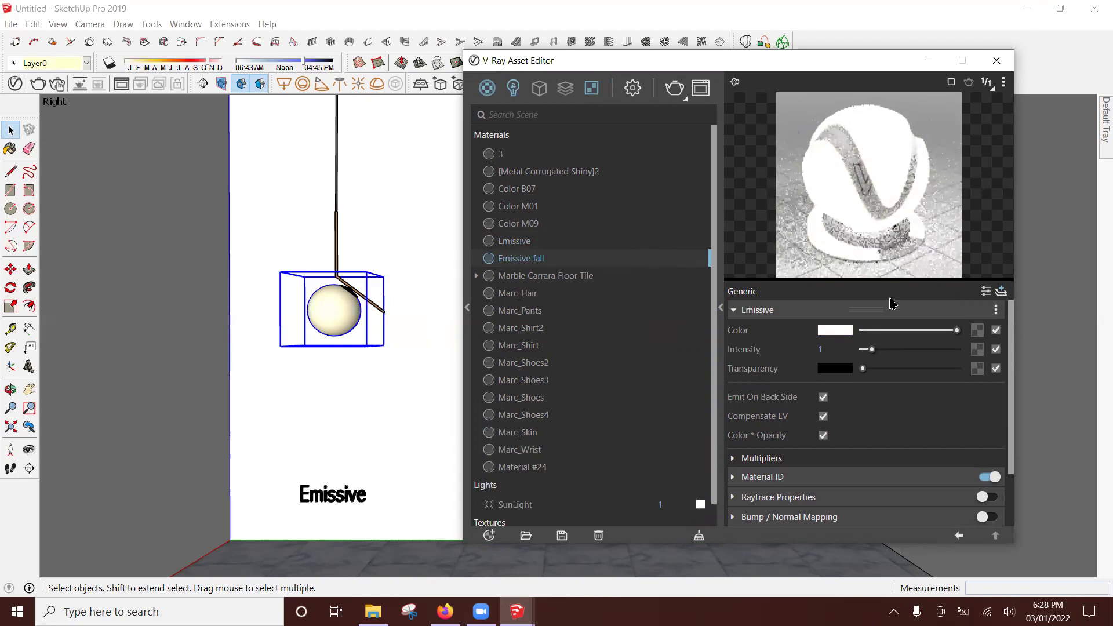
Step: Assign a Falloff texture to the color of the Emissive fall material
{"action": "left_click", "coordinate": [978, 330]}
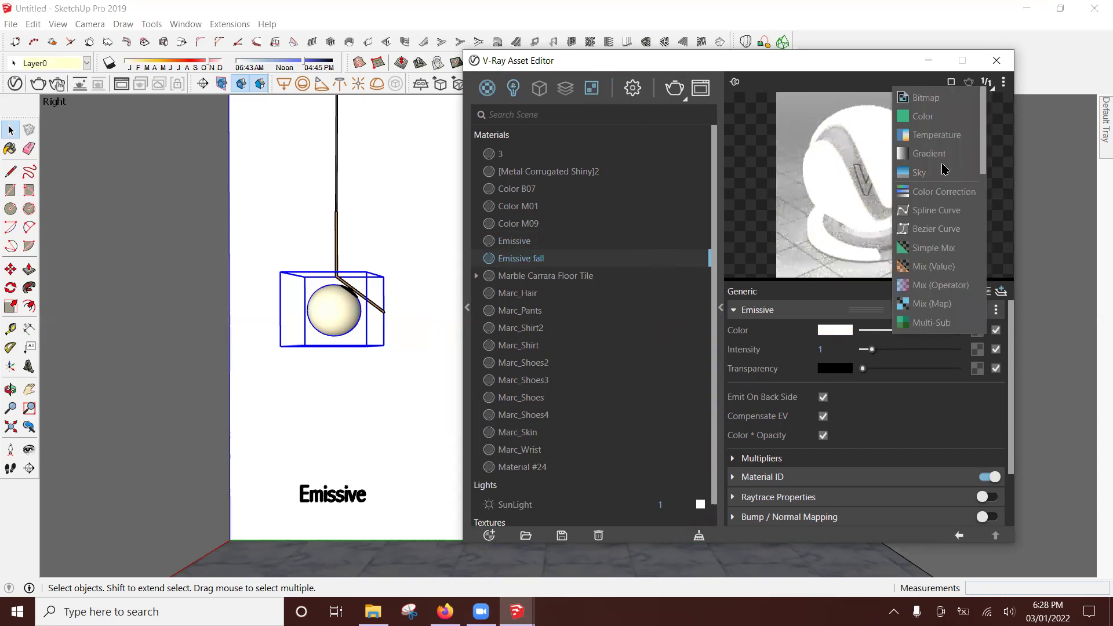
{"action": "scroll", "coordinate": [950, 177], "scroll_direction": "up", "scroll_amount": 1}
{"action": "scroll", "coordinate": [945, 191], "scroll_direction": "down", "scroll_amount": 5}
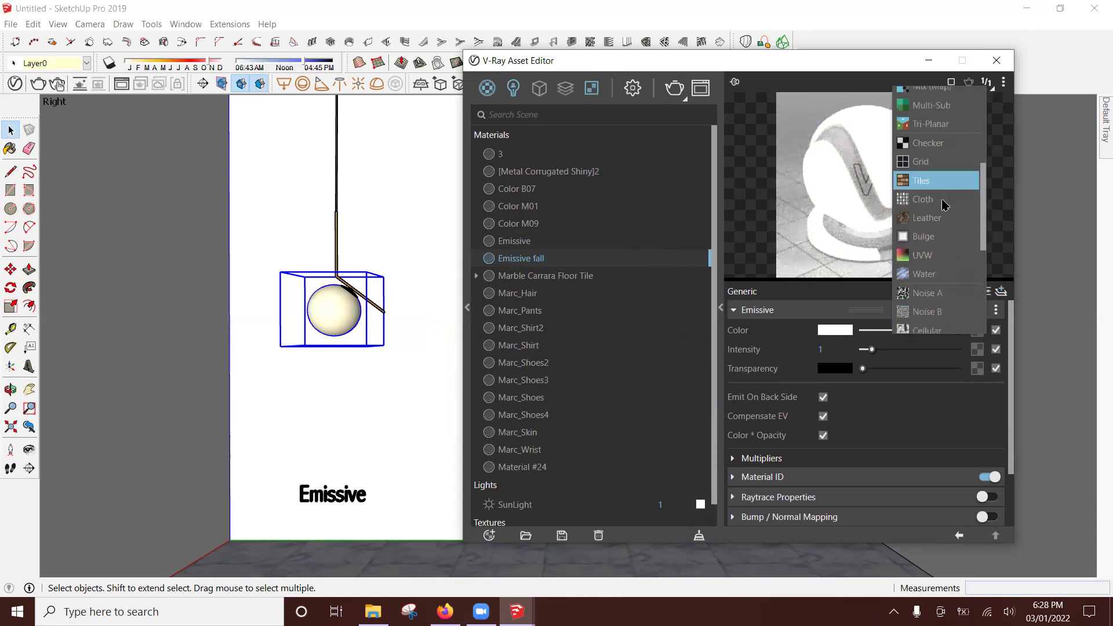
{"action": "scroll", "coordinate": [943, 244], "scroll_direction": "down", "scroll_amount": 1}
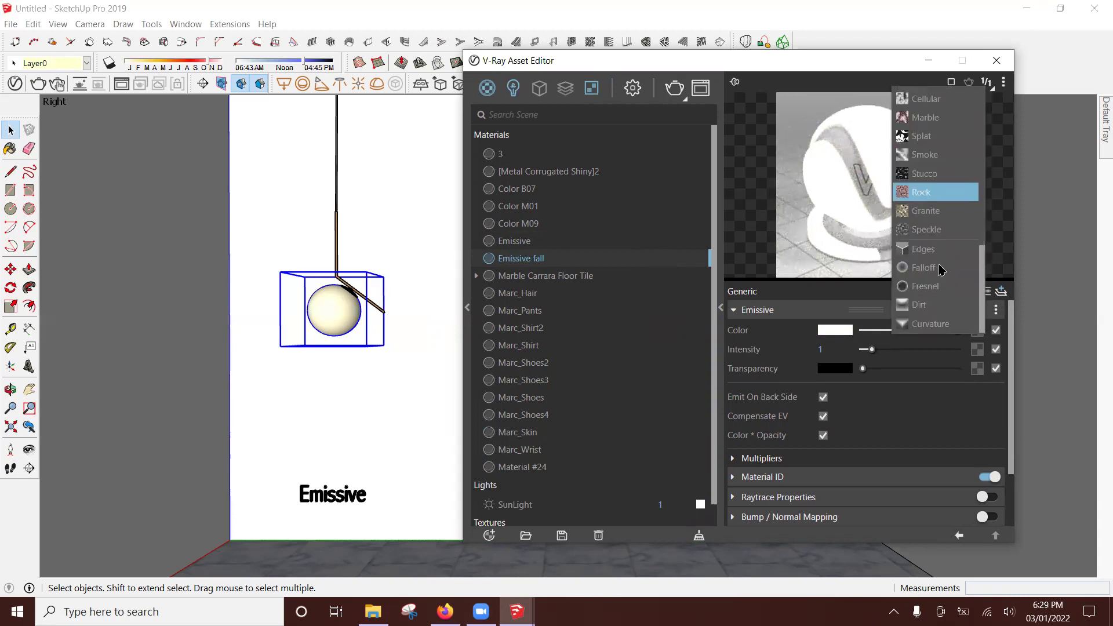
{"action": "scroll", "coordinate": [941, 270], "scroll_direction": "down", "scroll_amount": 1}
{"action": "left_click", "coordinate": [941, 269]}
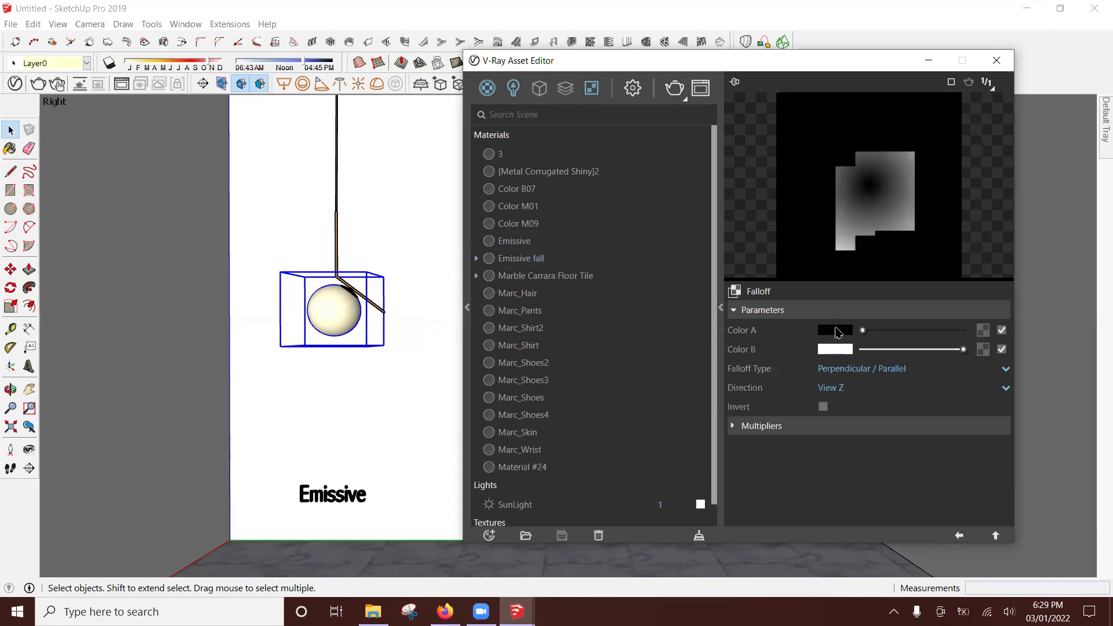
Step: Paste the copied cream color into the Falloff's Color A and Color B, and darken Color B to a muted brownish grey
{"action": "right_click", "coordinate": [835, 330]}
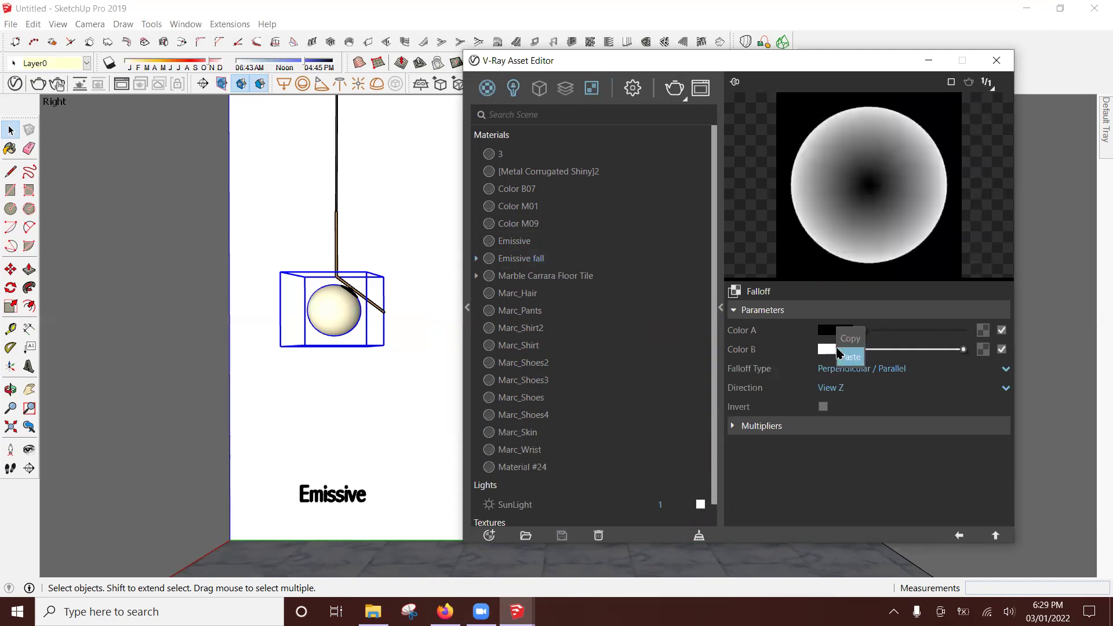
{"action": "left_click", "coordinate": [851, 358]}
{"action": "right_click", "coordinate": [837, 350]}
{"action": "left_click", "coordinate": [852, 379]}
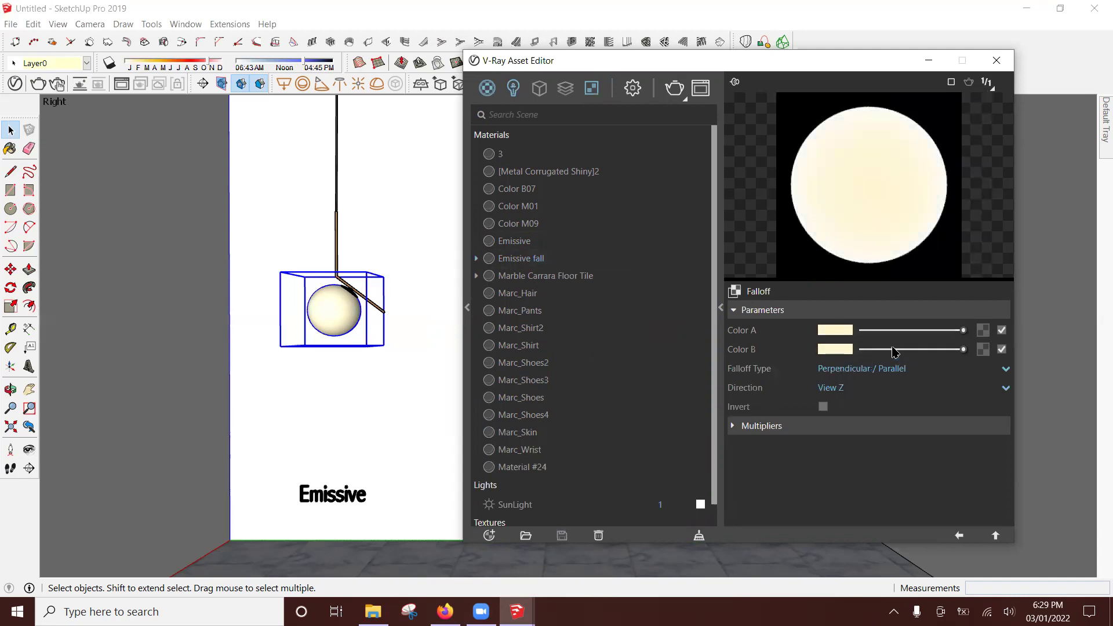
{"action": "left_click", "coordinate": [891, 350]}
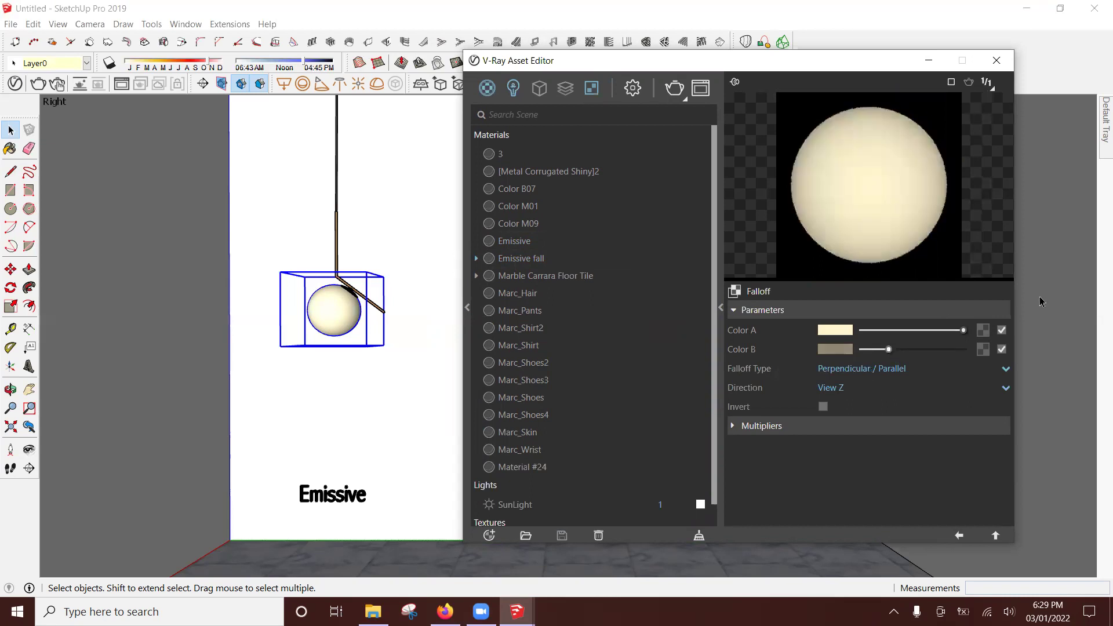
{"action": "left_click", "coordinate": [994, 536]}
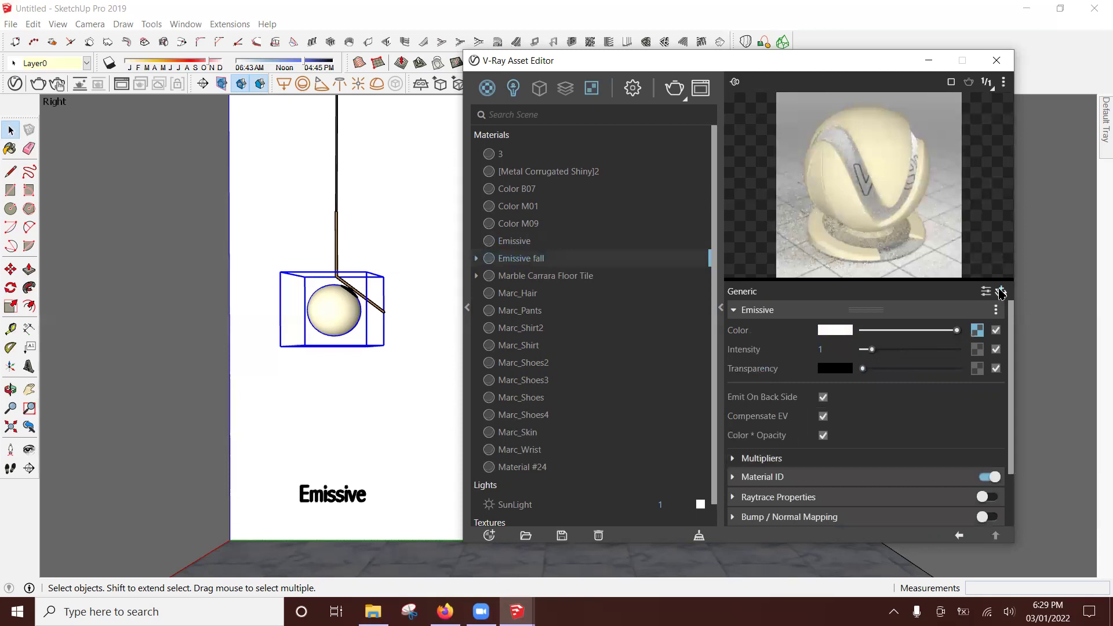
Step: Add a Reflection layer to the Emissive fall material
{"action": "left_click", "coordinate": [1001, 294]}
{"action": "left_click", "coordinate": [977, 345]}
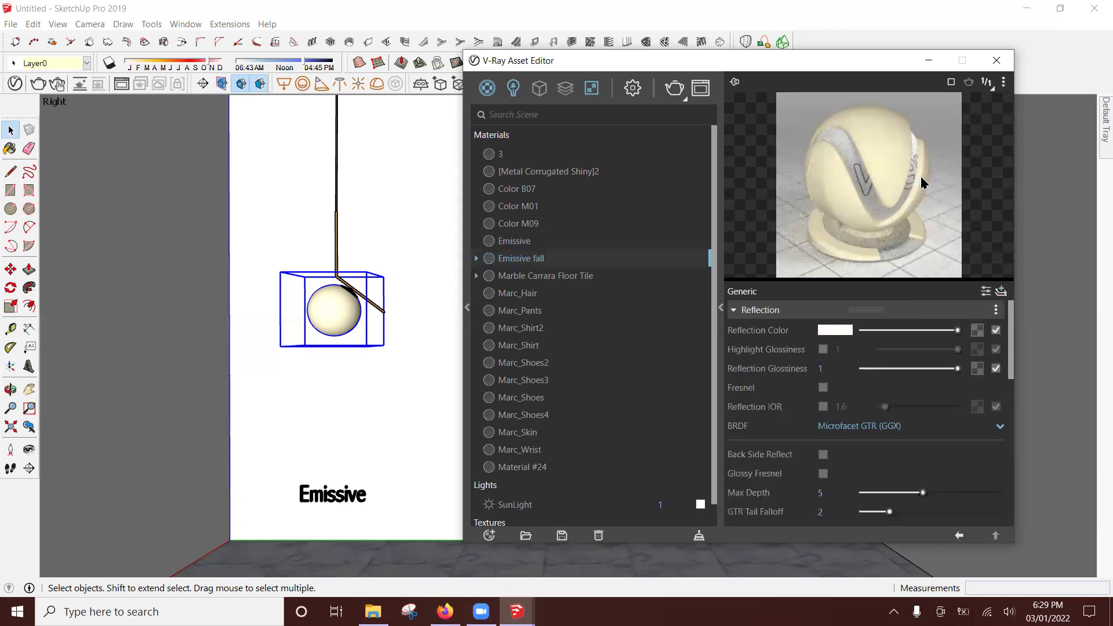
{"action": "left_click", "coordinate": [822, 387]}
{"action": "scroll", "coordinate": [787, 415], "scroll_direction": "down", "scroll_amount": 3}
{"action": "scroll", "coordinate": [789, 412], "scroll_direction": "up", "scroll_amount": 3}
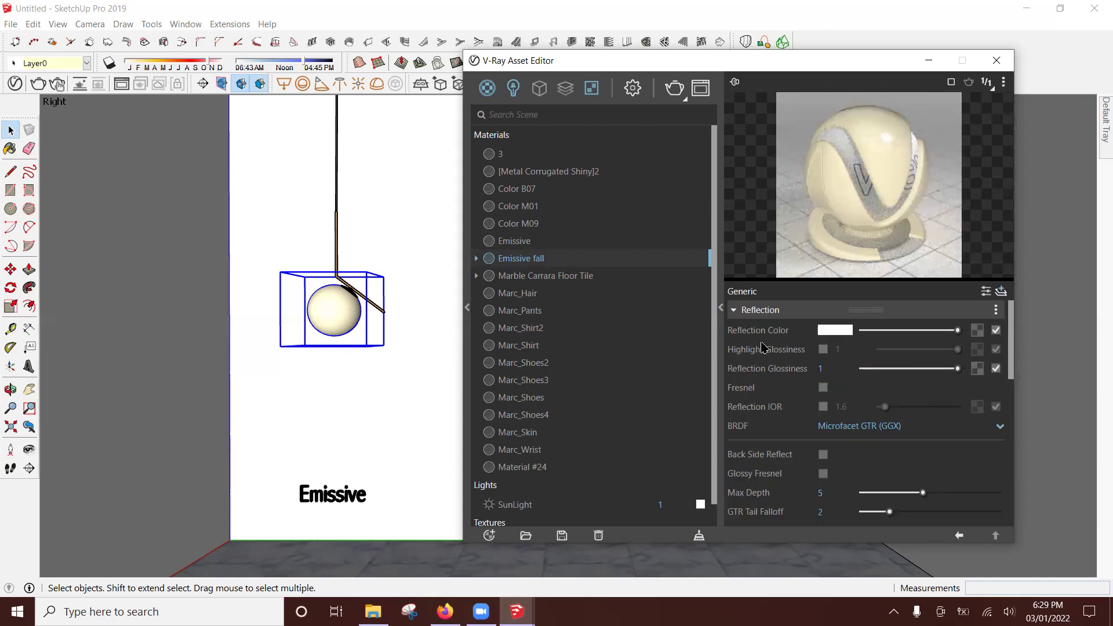
Step: Set the emissive intensity of the Emissive fall material to 2
{"action": "scroll", "coordinate": [763, 347], "scroll_direction": "down", "scroll_amount": 3}
{"action": "scroll", "coordinate": [763, 353], "scroll_direction": "down", "scroll_amount": 3}
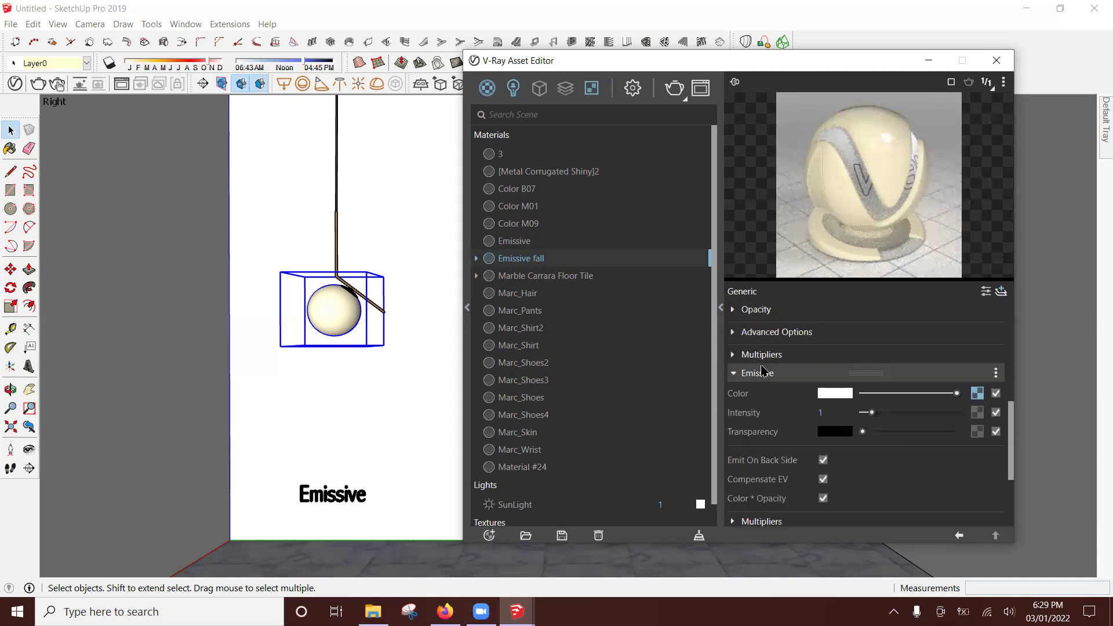
{"action": "scroll", "coordinate": [763, 371], "scroll_direction": "down", "scroll_amount": 2}
{"action": "scroll", "coordinate": [767, 380], "scroll_direction": "down", "scroll_amount": 2}
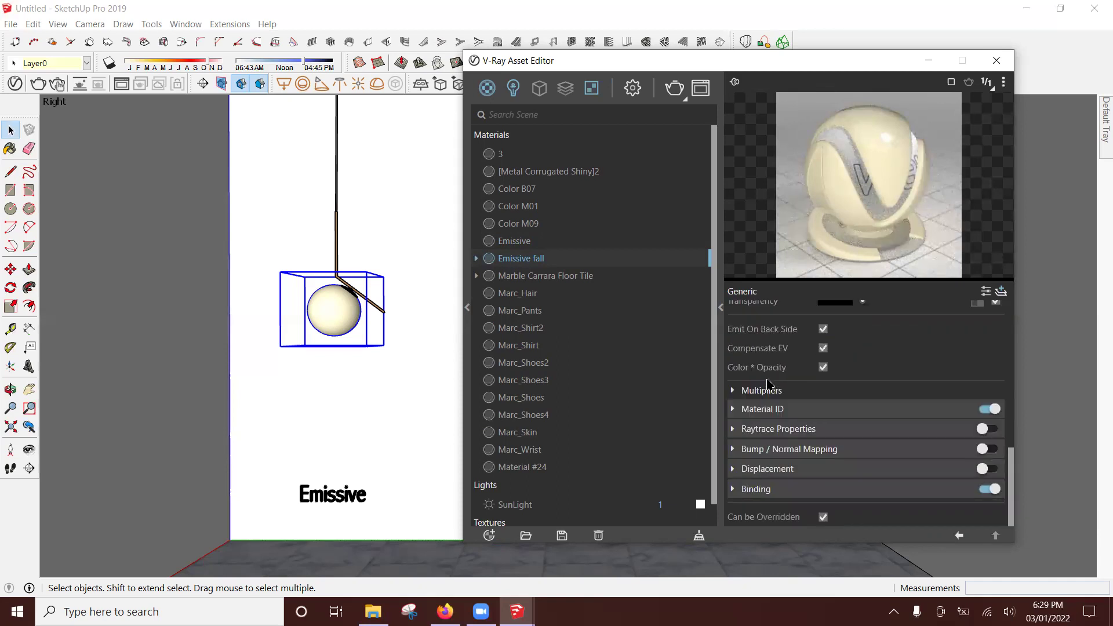
{"action": "scroll", "coordinate": [769, 385], "scroll_direction": "up", "scroll_amount": 3}
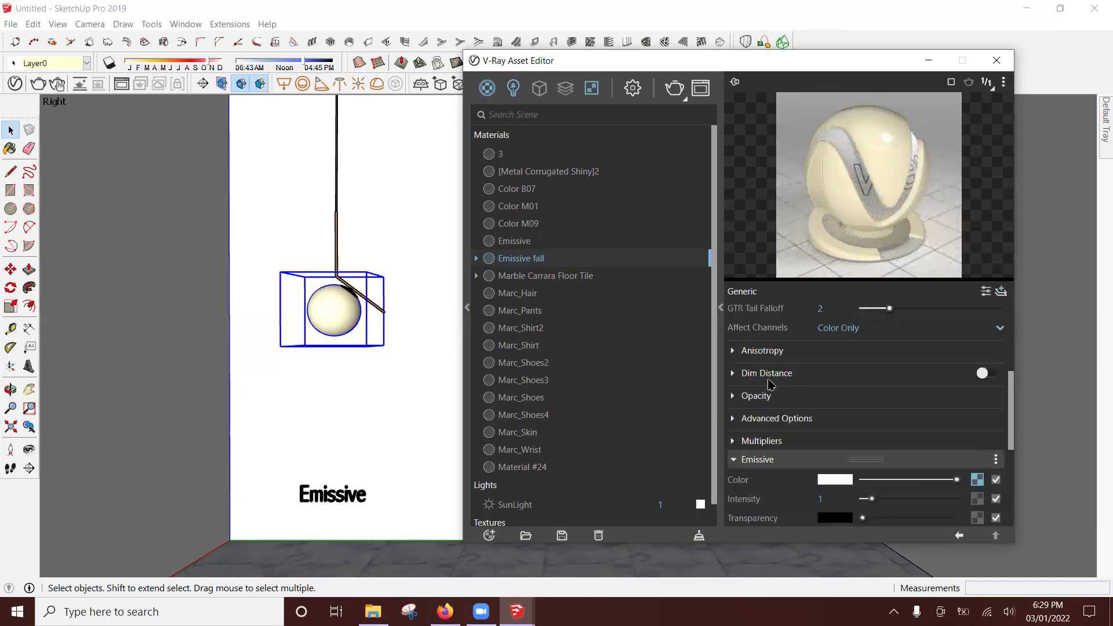
{"action": "scroll", "coordinate": [768, 385], "scroll_direction": "up", "scroll_amount": 1}
{"action": "scroll", "coordinate": [813, 417], "scroll_direction": "down", "scroll_amount": 2}
{"action": "double_click", "coordinate": [823, 426]}
{"action": "type", "text": "2"}
{"action": "key", "text": "Return"}
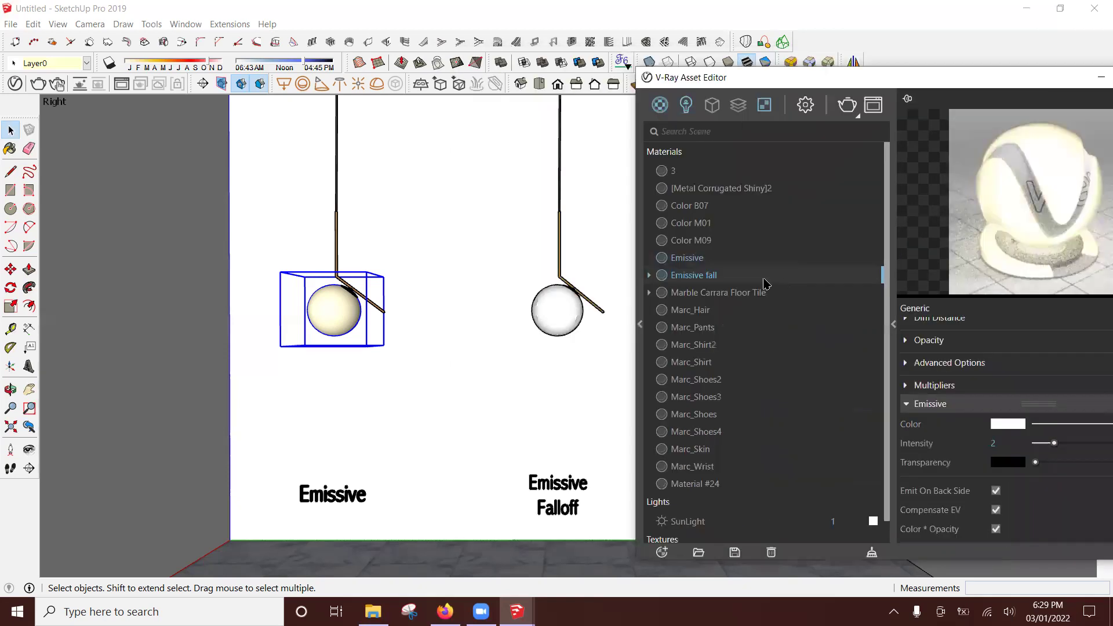
Step: Apply the Emissive fall material to the sphere above the "Emissive Falloff" label and close the asset editor
{"action": "right_click", "coordinate": [764, 283]}
{"action": "left_click", "coordinate": [809, 309]}
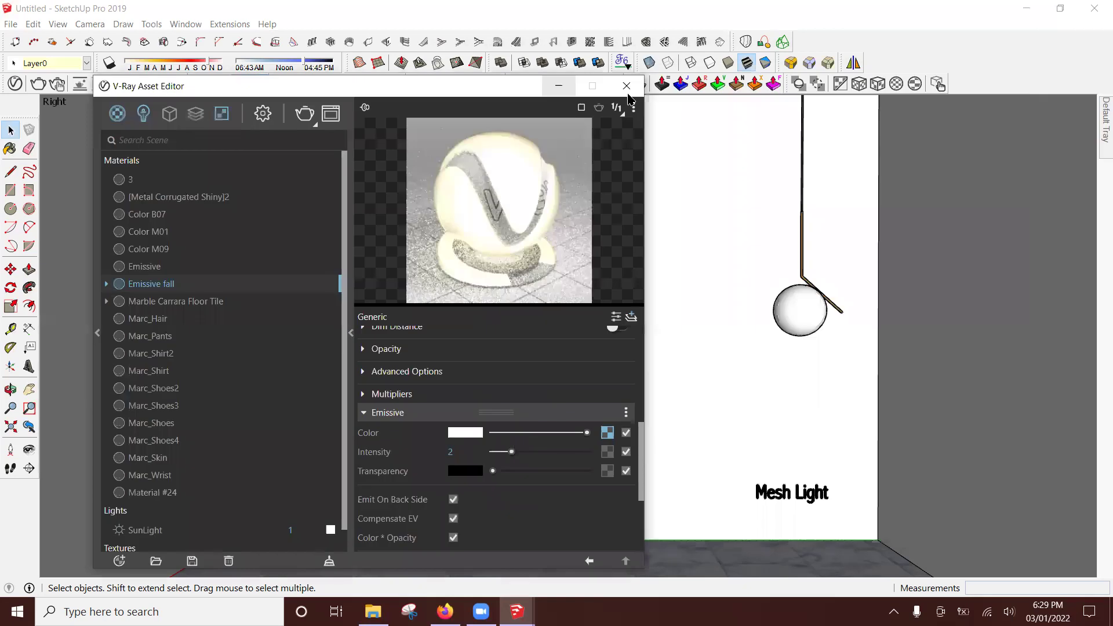
{"action": "left_click", "coordinate": [626, 86]}
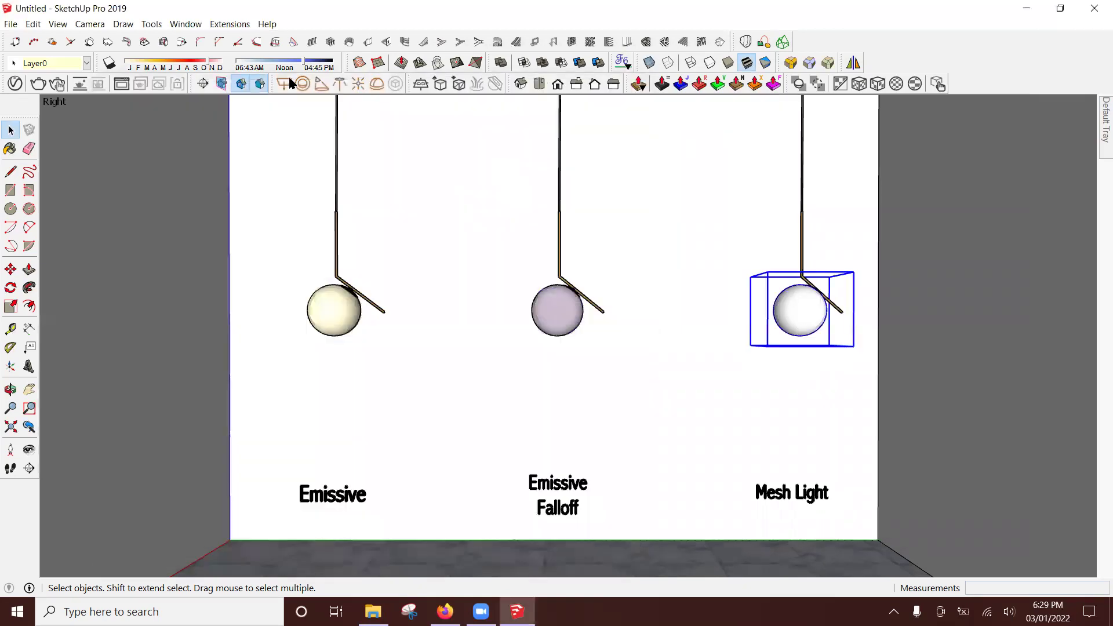
Step: Make a component from the sphere group above the "Mesh Light" label
{"action": "right_click", "coordinate": [791, 315]}
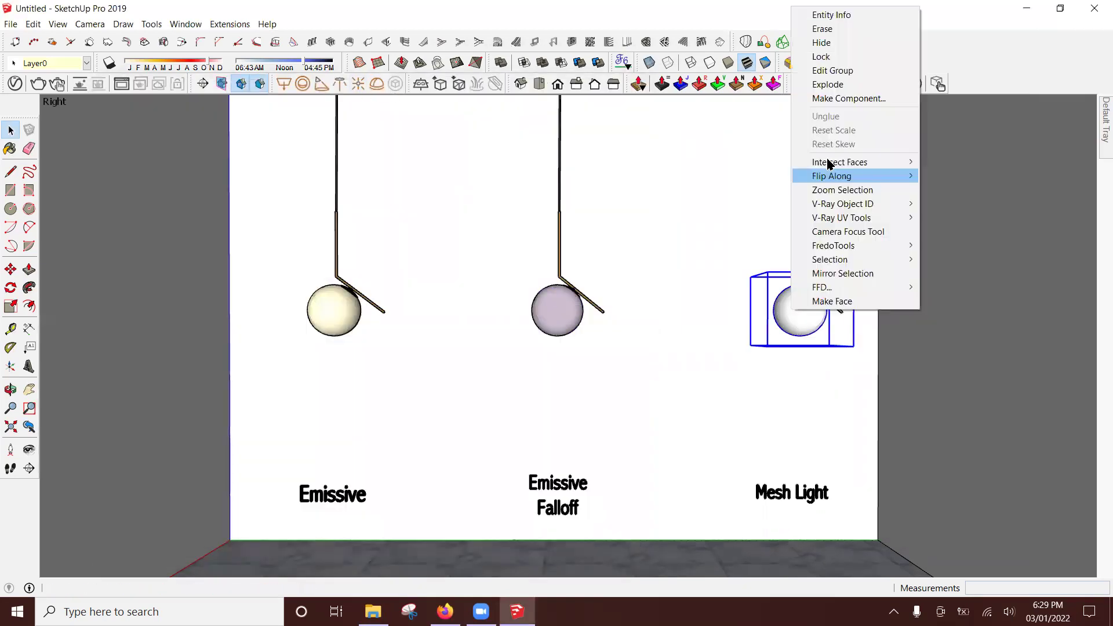
{"action": "left_click", "coordinate": [848, 100]}
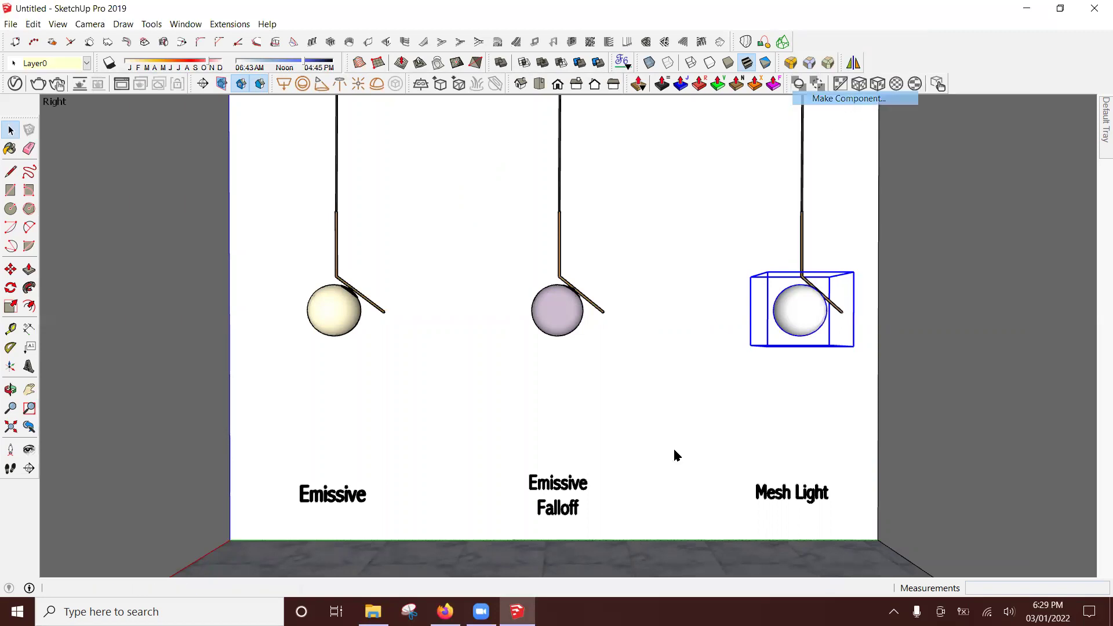
{"action": "key", "text": "Return"}
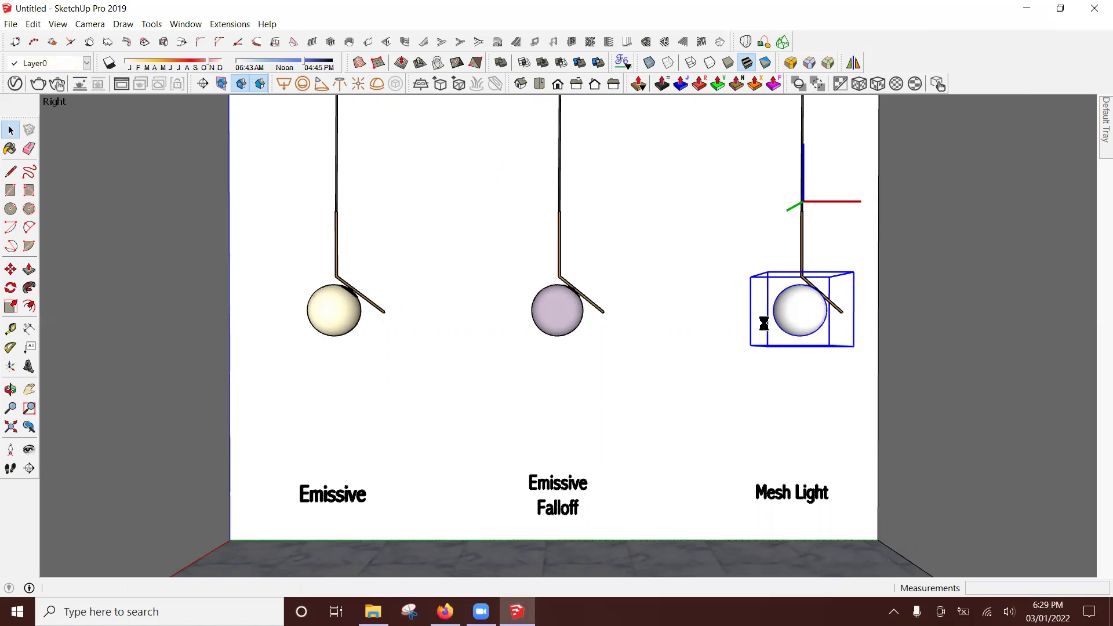
Step: Explode the new component and convert the remaining sphere into a V-Ray mesh light
{"action": "right_click", "coordinate": [793, 305]}
{"action": "left_click", "coordinate": [830, 281]}
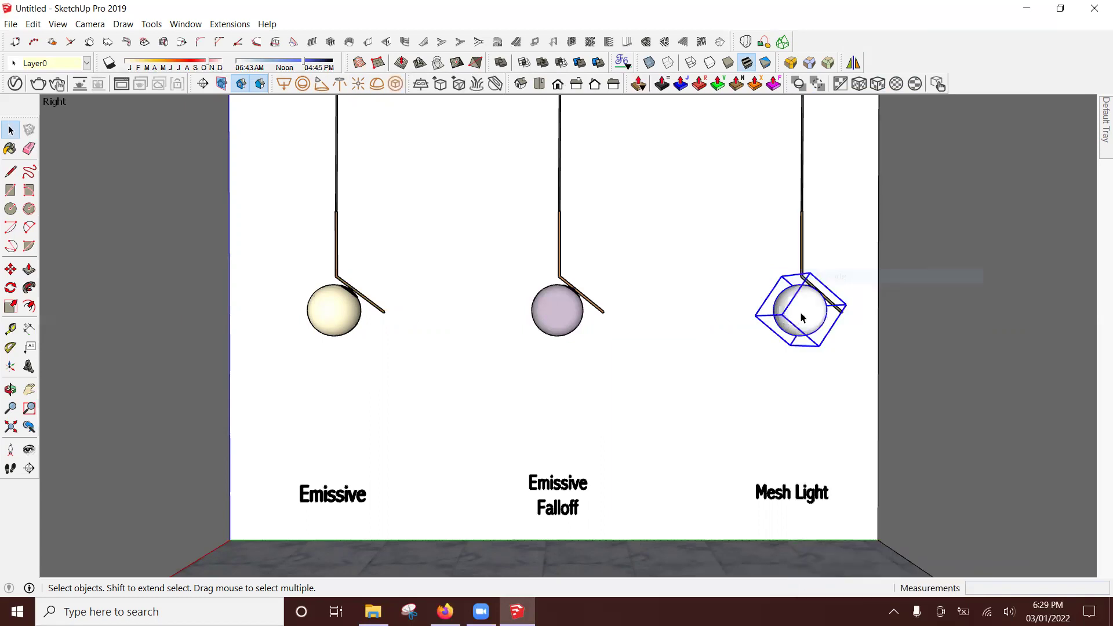
{"action": "left_click", "coordinate": [398, 84]}
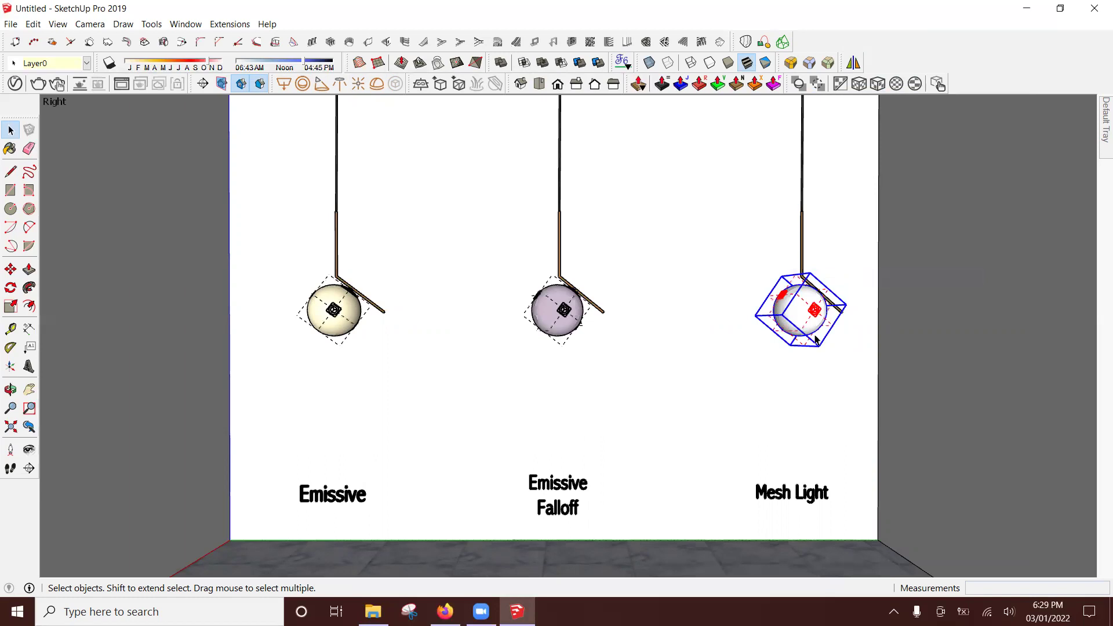
Step: Separate the sphere above the "Mesh Light" label from its copies and convert it alone into a V-Ray mesh light
{"action": "right_click", "coordinate": [840, 272]}
{"action": "left_click", "coordinate": [850, 254]}
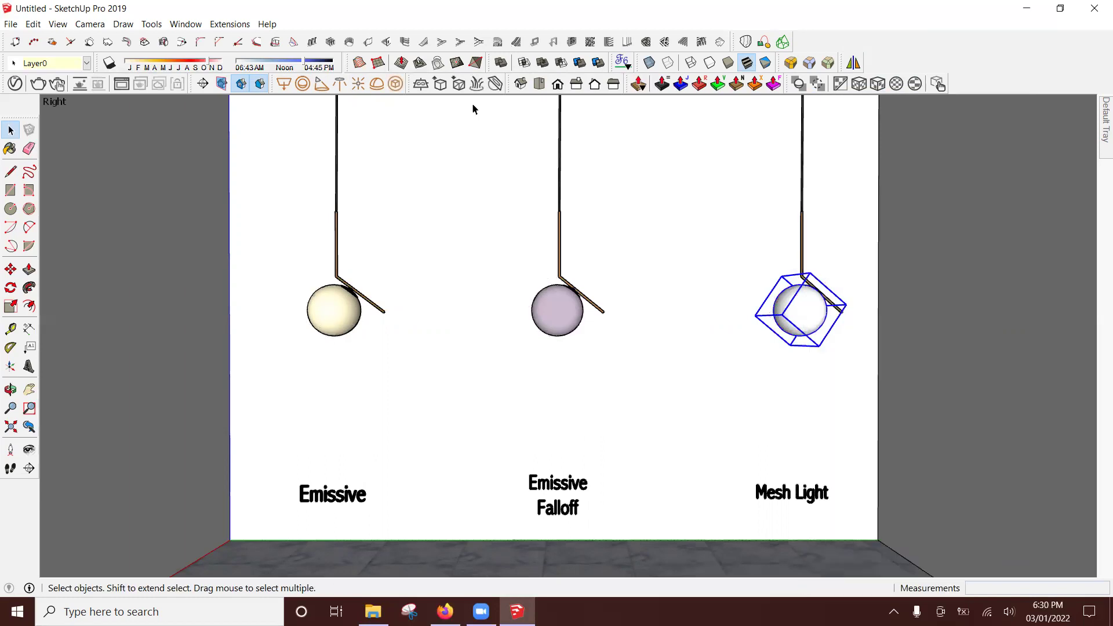
{"action": "left_click", "coordinate": [397, 85]}
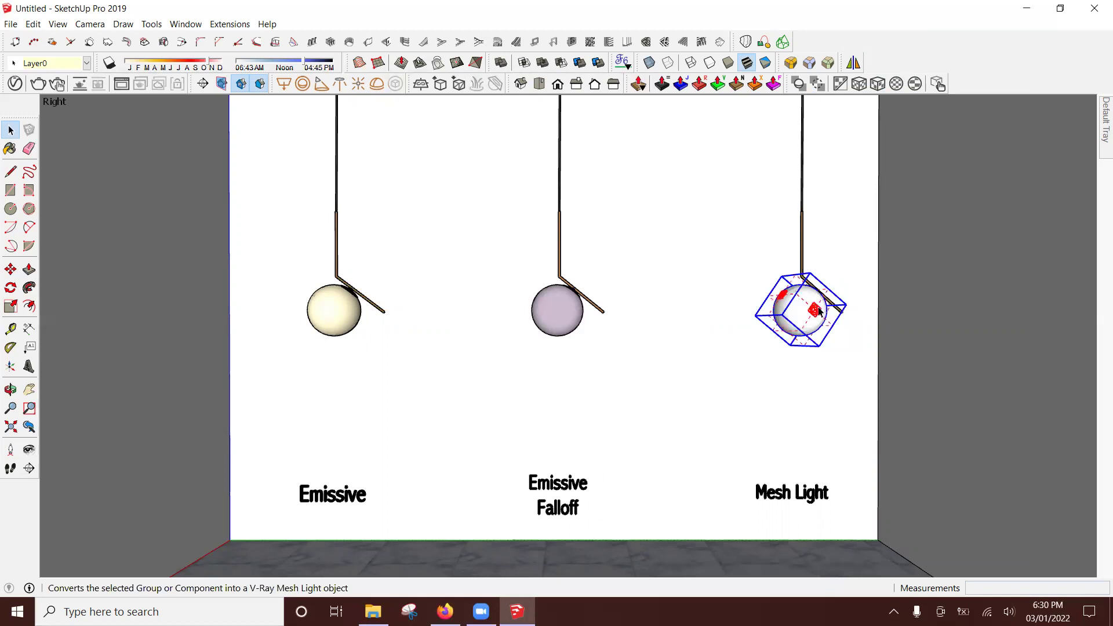
Step: Set the mesh light's intensity to 100 in the V-Ray Asset Editor
{"action": "left_click", "coordinate": [15, 84]}
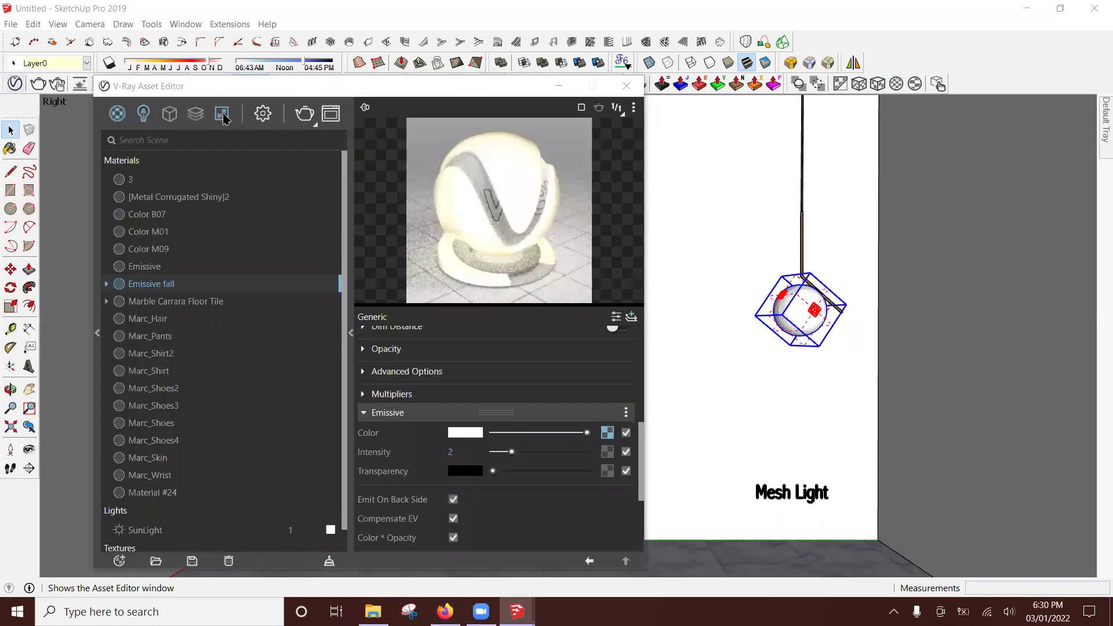
{"action": "left_click", "coordinate": [144, 114]}
{"action": "double_click", "coordinate": [276, 190]}
{"action": "type", "text": "100"}
{"action": "key", "text": "Return"}
{"action": "left_click", "coordinate": [167, 182]}
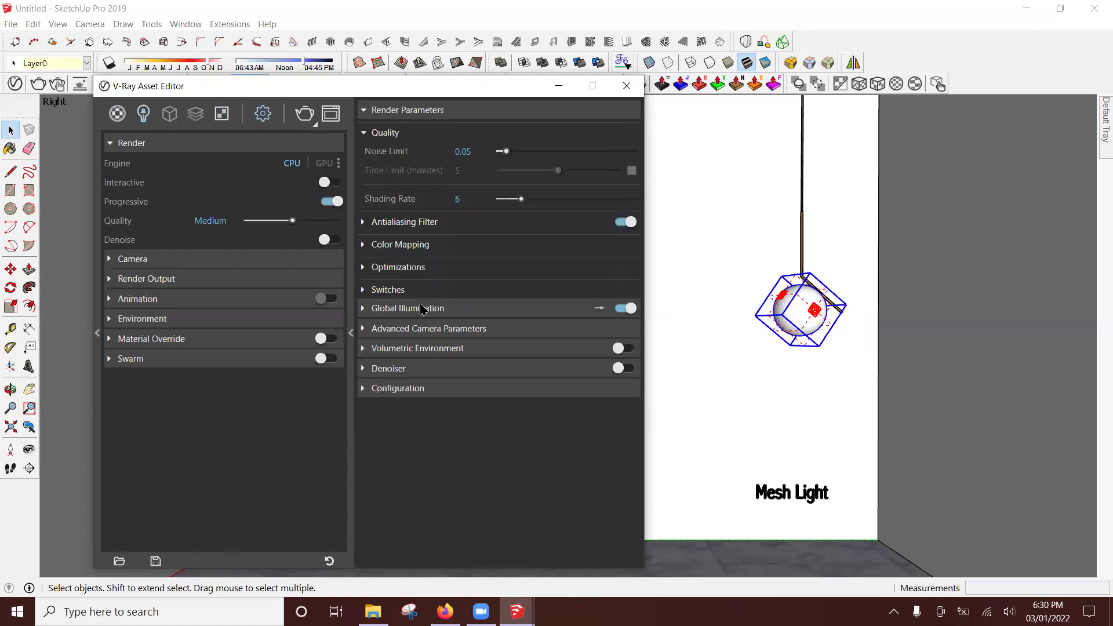
Step: Expand the Global Illumination settings, turn on Denoise and render the three pendant lights with the floor in view
{"action": "left_click", "coordinate": [426, 309]}
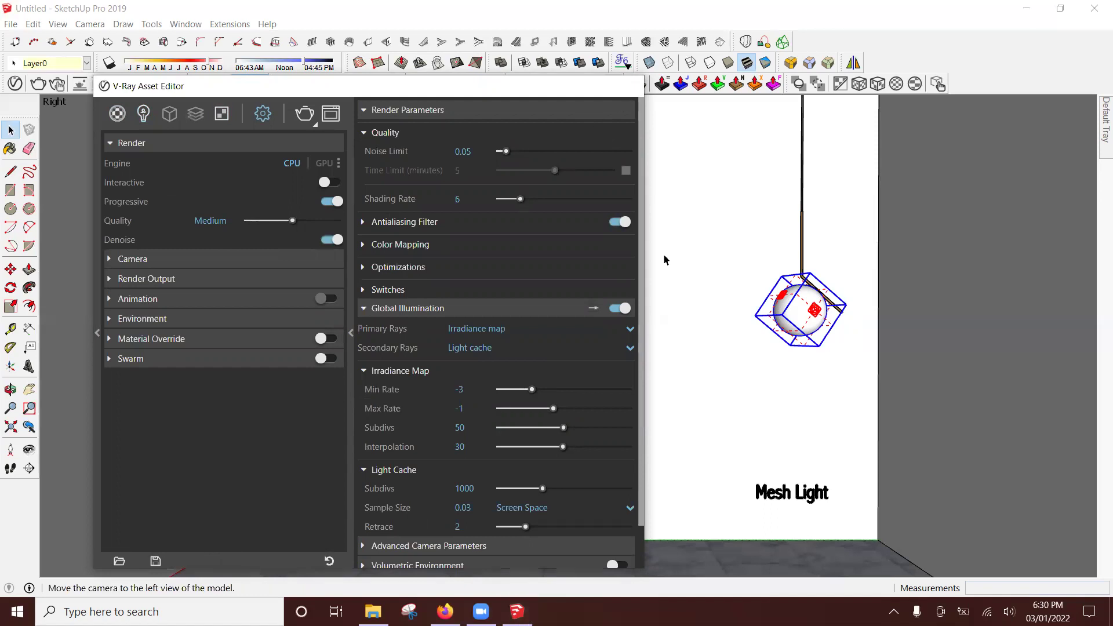
{"action": "middle_click_drag", "start_coordinate": [661, 231], "coordinate": [659, 189]}
{"action": "middle_click_drag", "start_coordinate": [659, 241], "coordinate": [661, 259]}
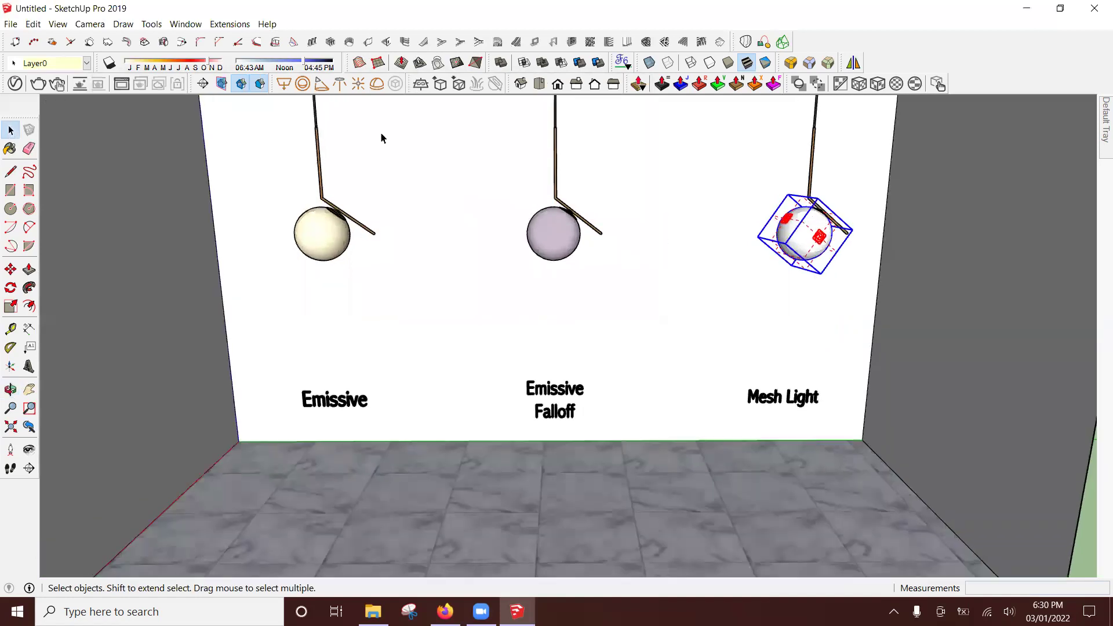
{"action": "left_click", "coordinate": [40, 86]}
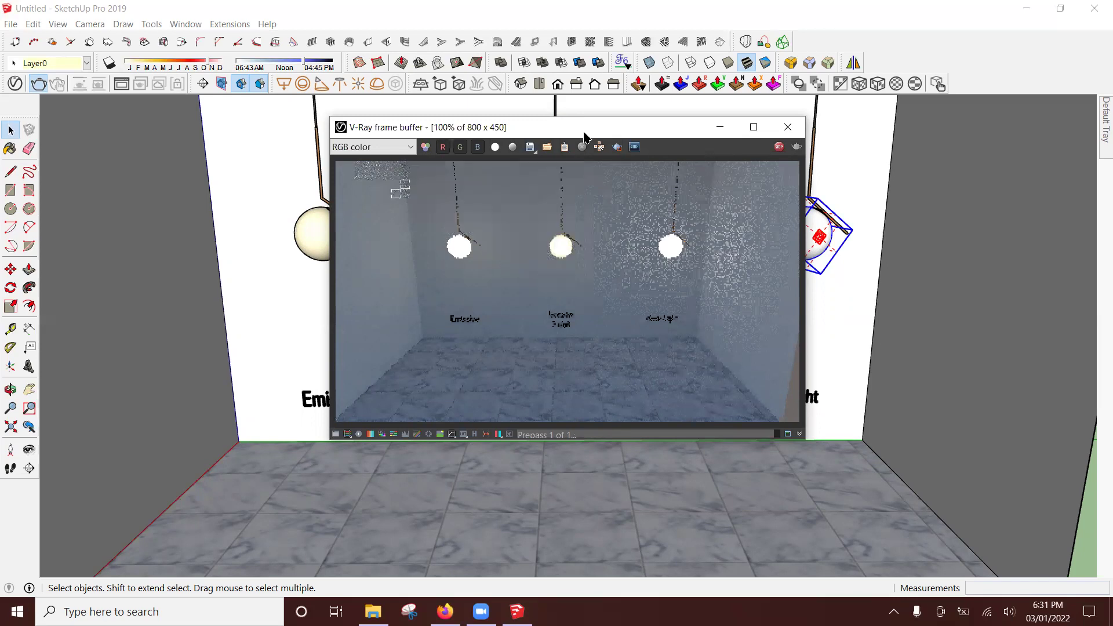
Step: Enter the 3D text "You can decide your type.." with "Thank you" below it, and move the dialog clear of the rendered lamps
{"action": "left_click", "coordinate": [29, 366]}
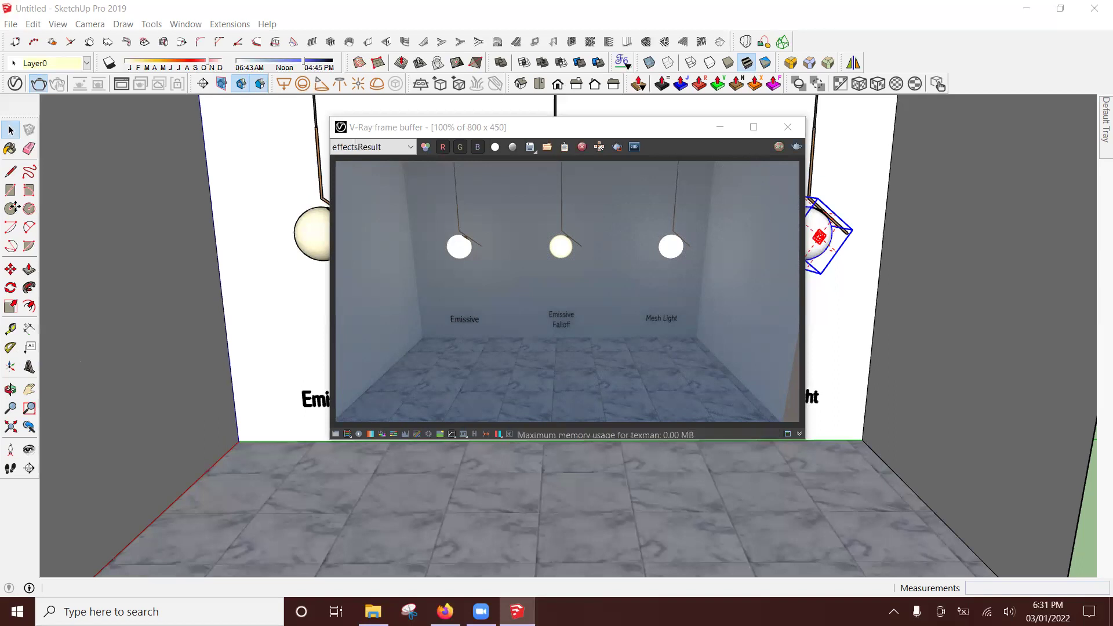
{"action": "left_click", "coordinate": [29, 367]}
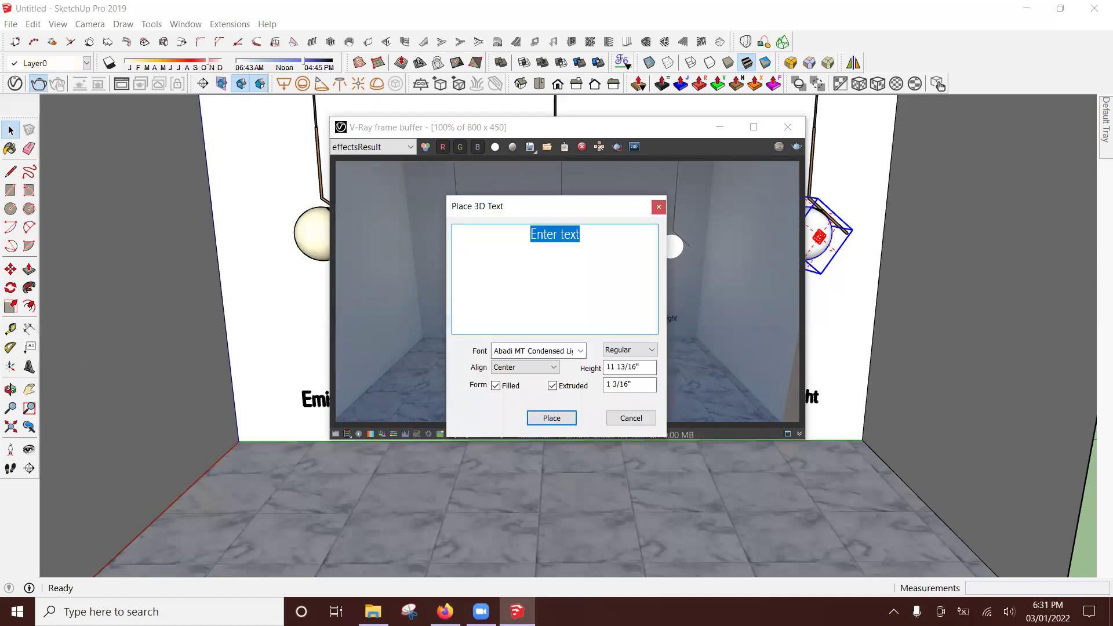
{"action": "type", "text": "You can decide you"}
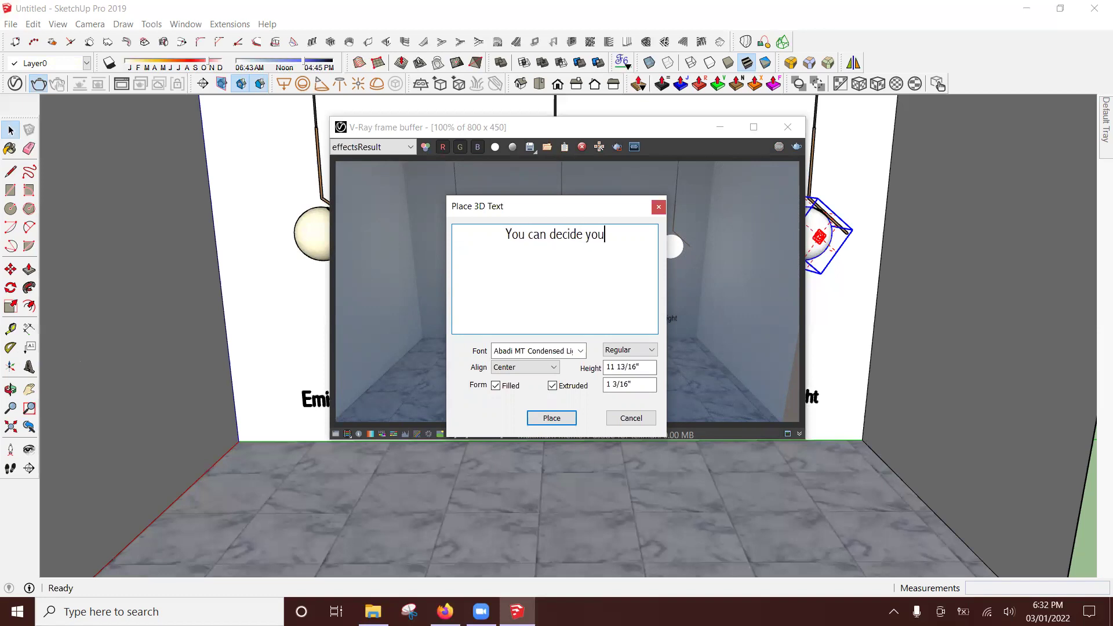
{"action": "type", "text": "r tyo"}
{"action": "key", "text": "BackSpace"}
{"action": "type", "text": "pe.."}
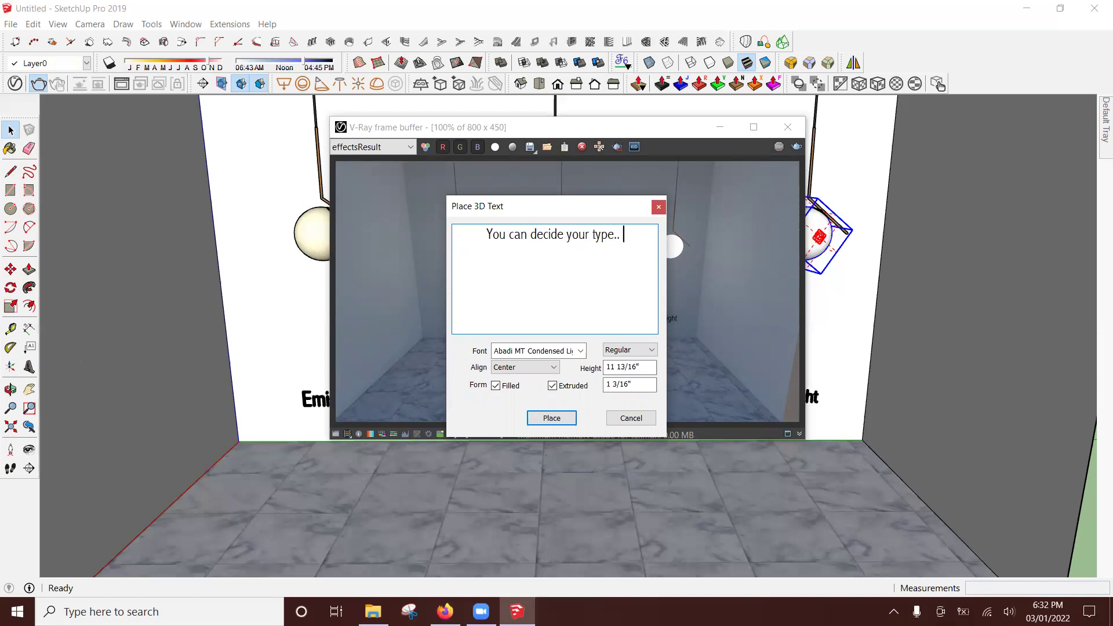
{"action": "key", "text": "Return"}
{"action": "type", "text": "Thank you"}
{"action": "left_click_drag", "start_coordinate": [552, 206], "coordinate": [316, 266]}
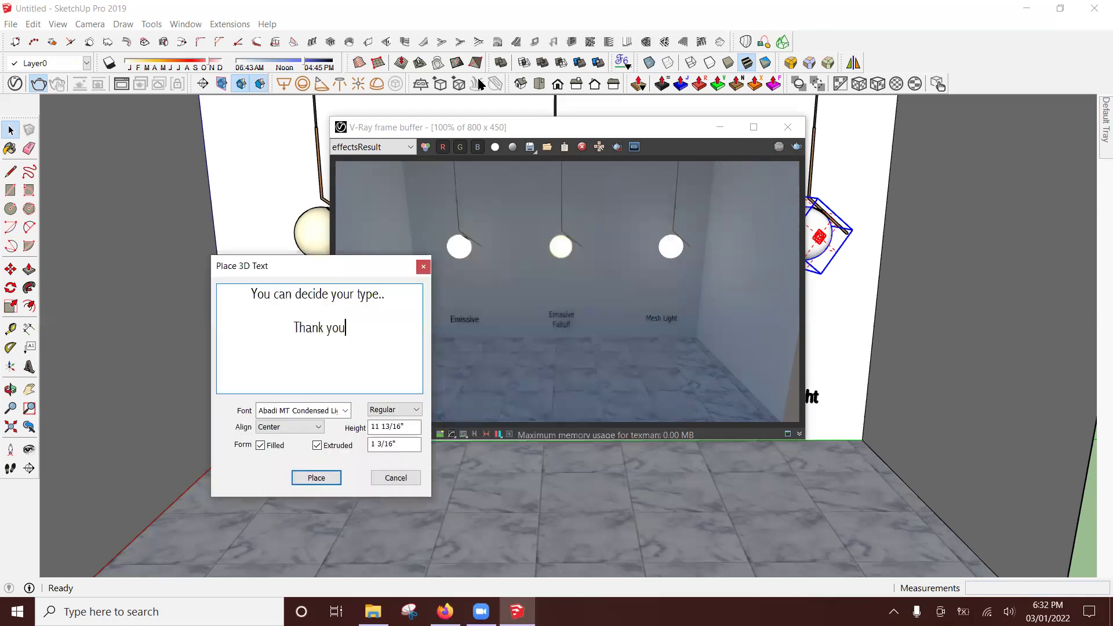